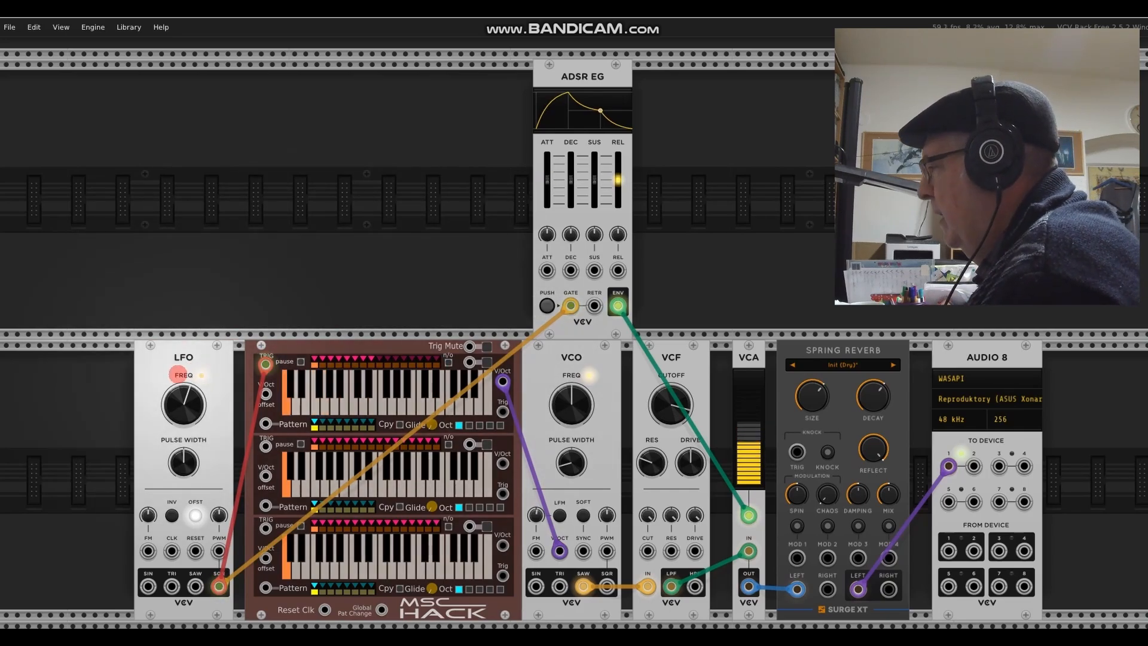
# Replace the LFO and the three-row MSC Hack keyboard sequencer with a pianoid module placed in the upper row, left of the ADSR EG.
pyautogui.moveTo(98, 383); pyautogui.dragTo(382, 385)
pyautogui.press('Delete')
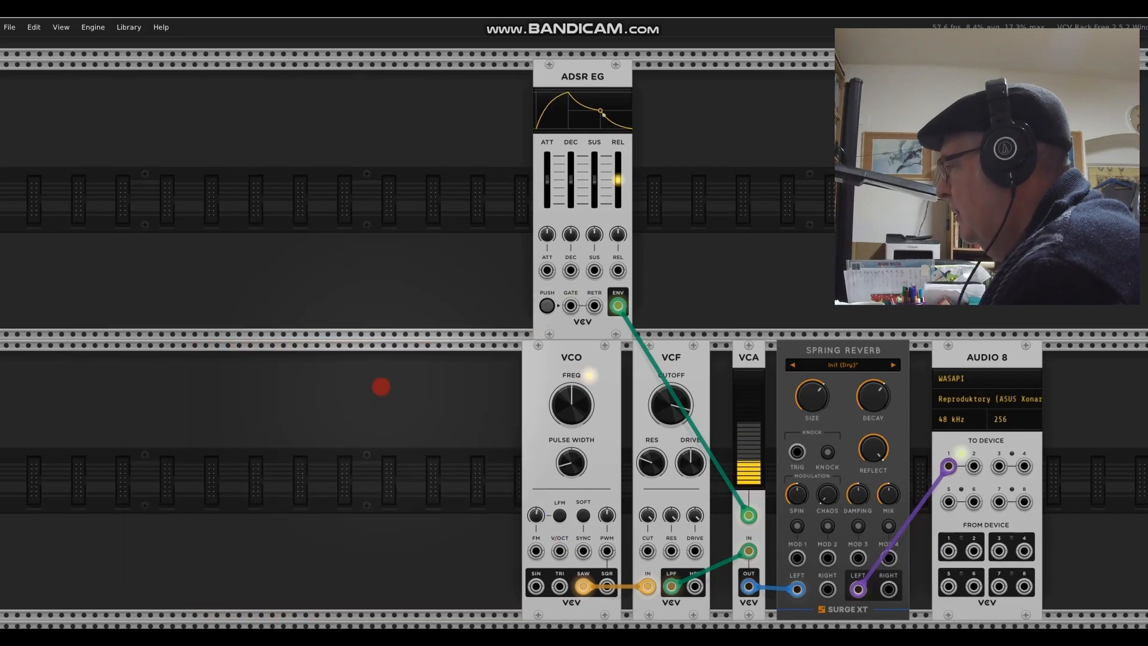
pyautogui.rightClick(255, 100)
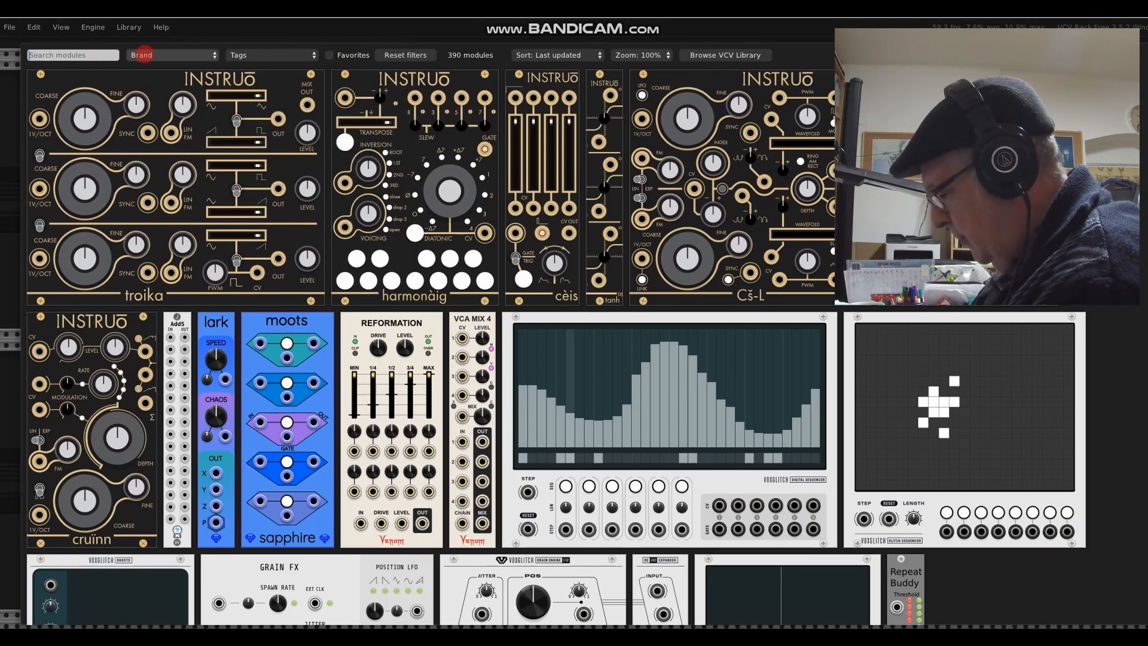
pyautogui.write('piano')
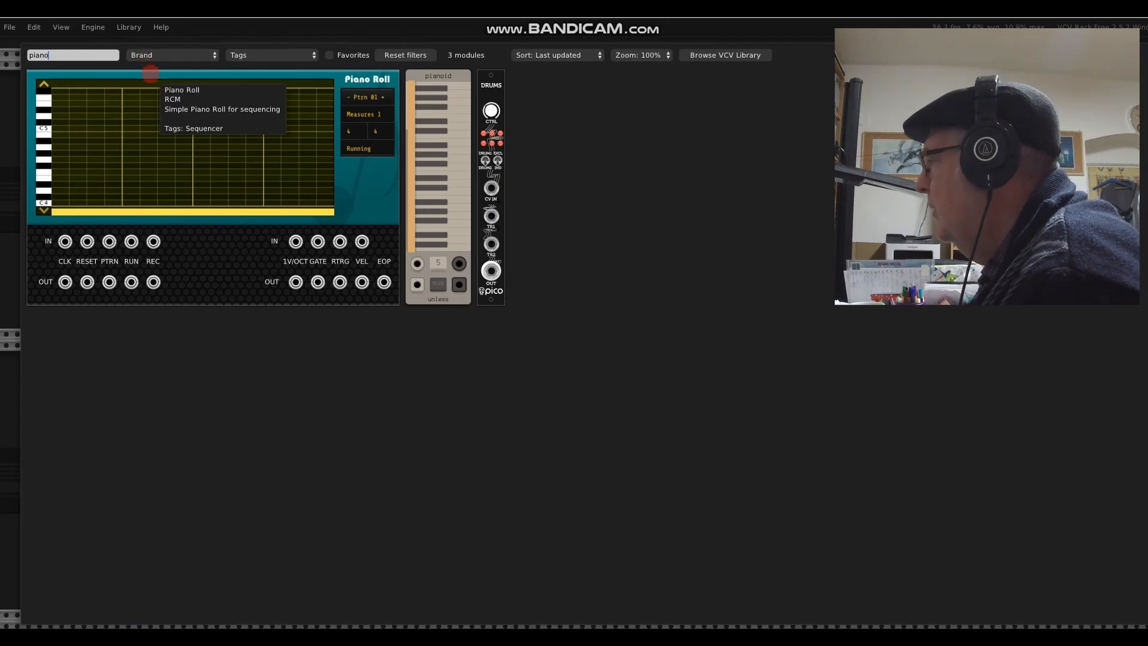
pyautogui.click(425, 75)
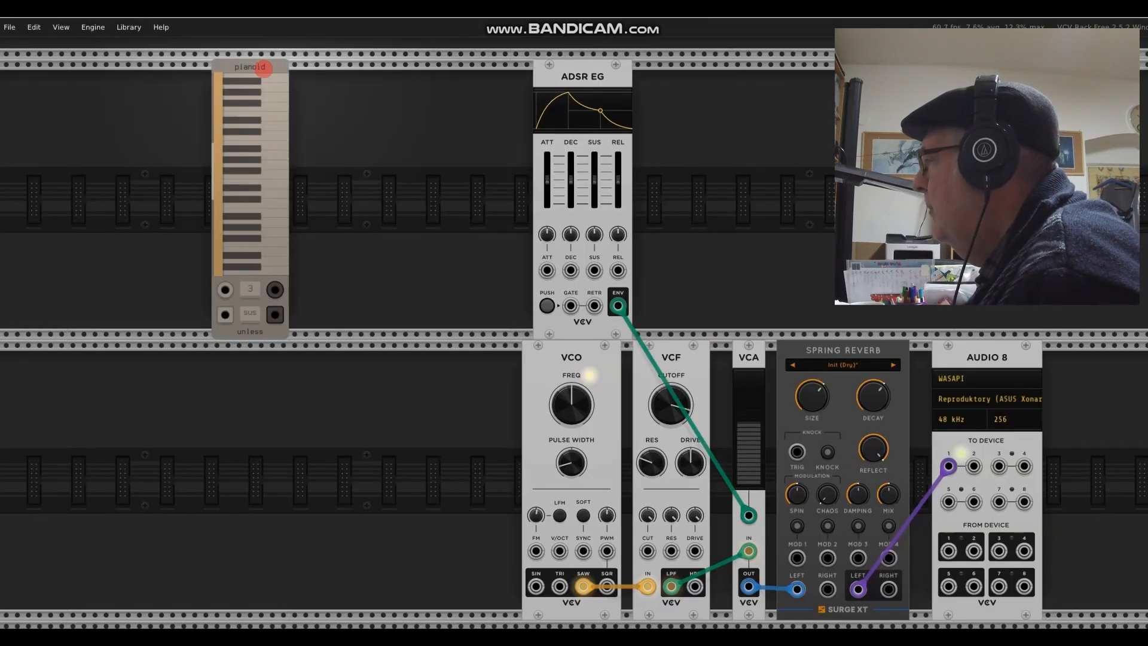
pyautogui.moveTo(256, 69); pyautogui.dragTo(415, 74)
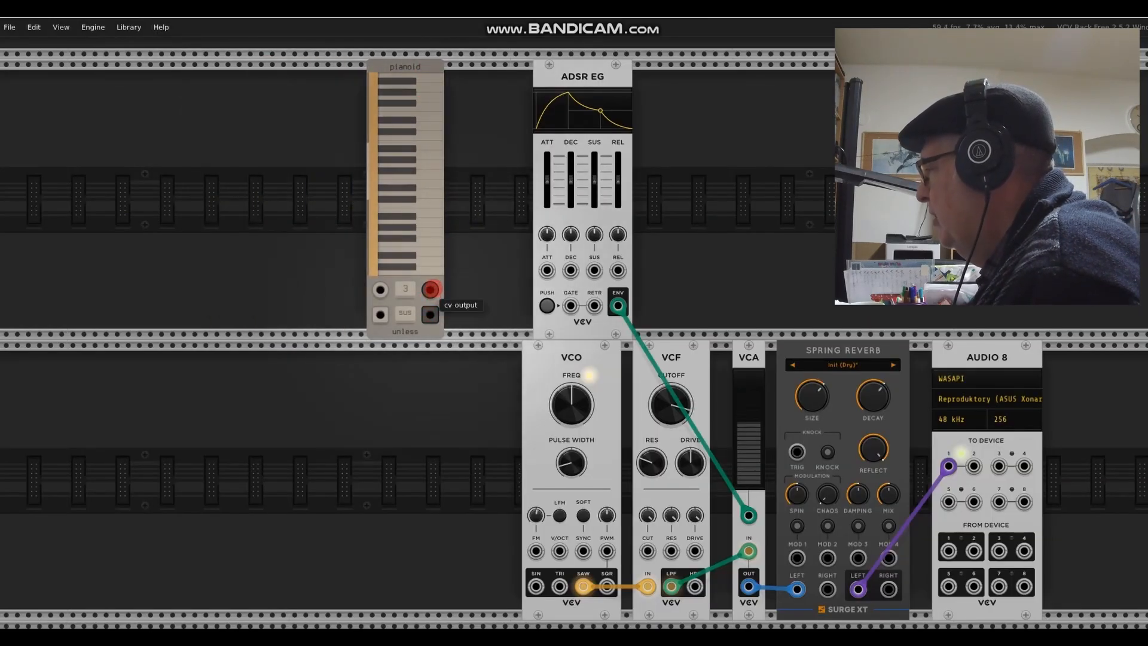
# Patch the pianoid's CV output to the VCO's V/OCT and its gate output to the ADSR EG's gate, and play test notes.
pyautogui.moveTo(430, 290); pyautogui.dragTo(559, 550)
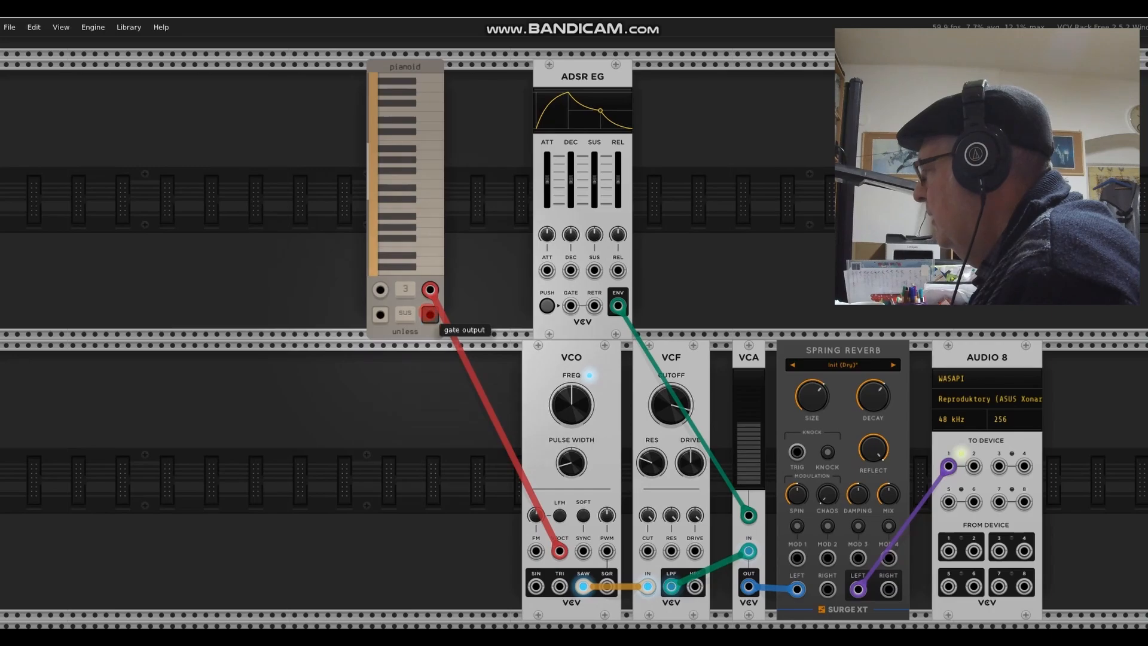
pyautogui.moveTo(430, 314); pyautogui.dragTo(571, 306)
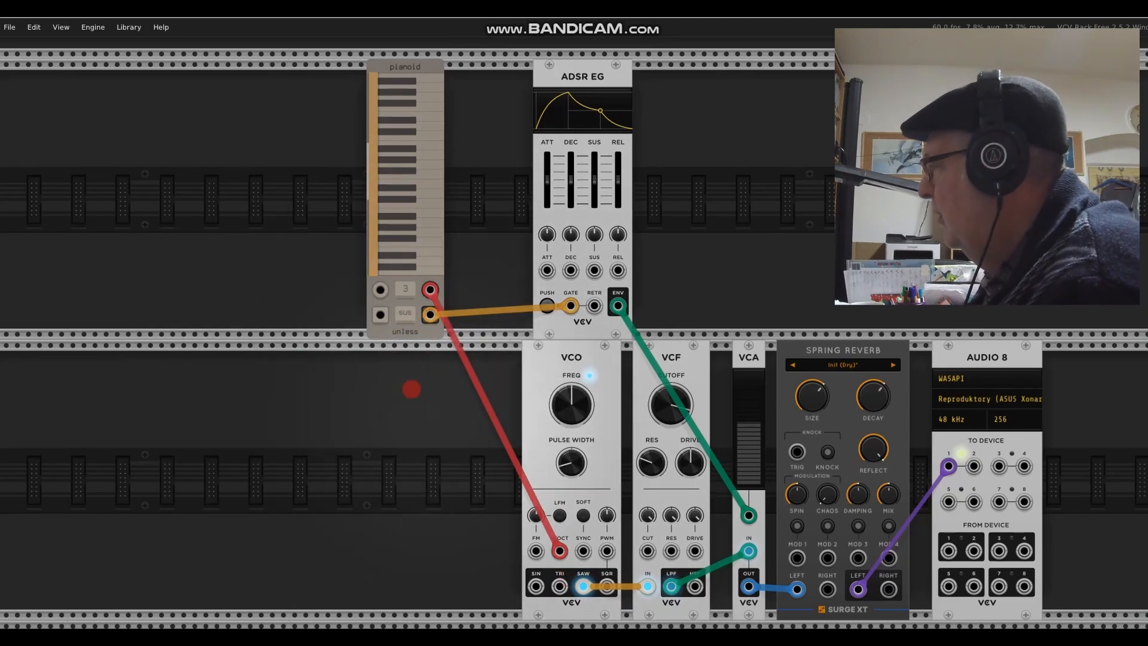
pyautogui.click(432, 203)
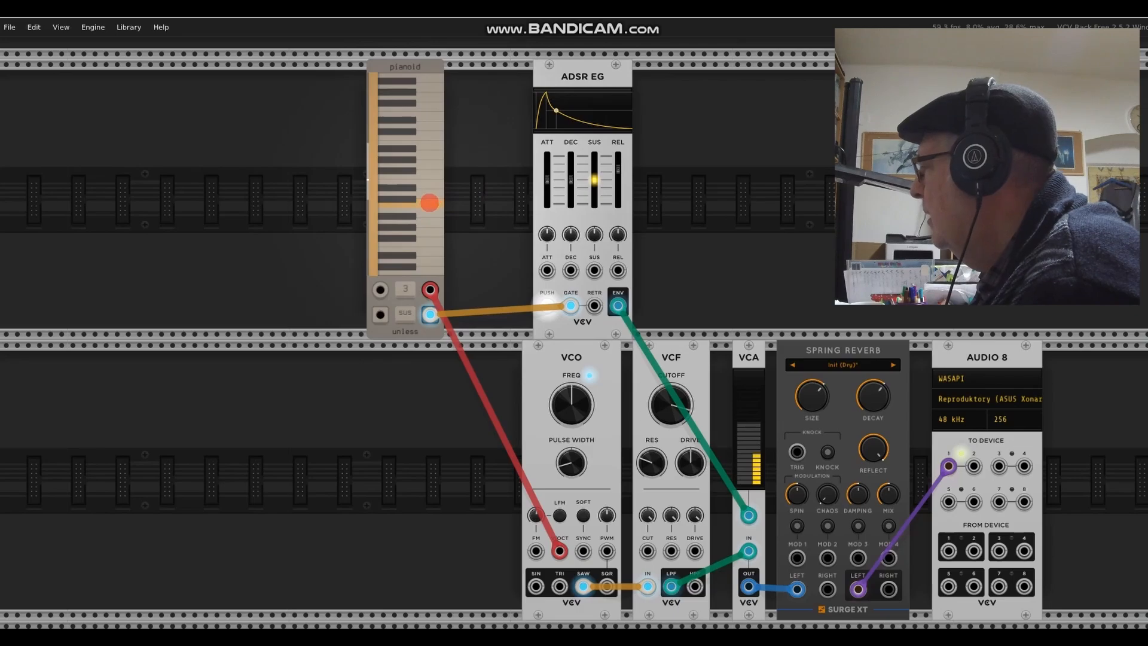
pyautogui.click(429, 202)
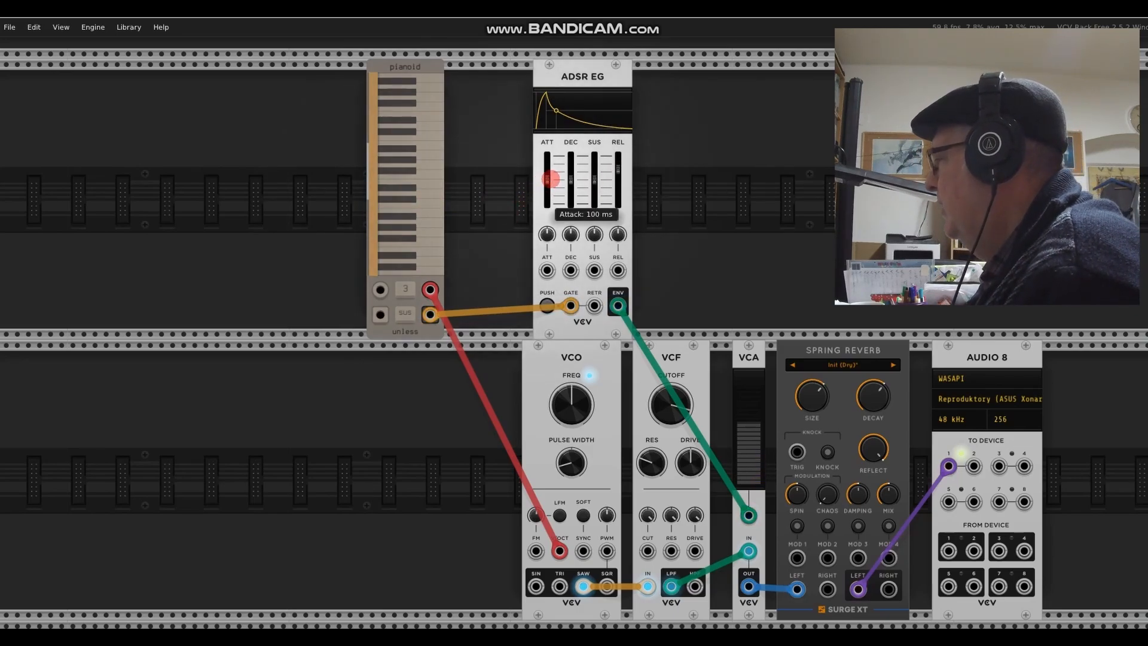
# Reshape the ADSR envelope with minimum attack, a long decay and a low sustain, trying it with notes on the pianoid.
pyautogui.moveTo(592, 333); pyautogui.dragTo(589, 333)
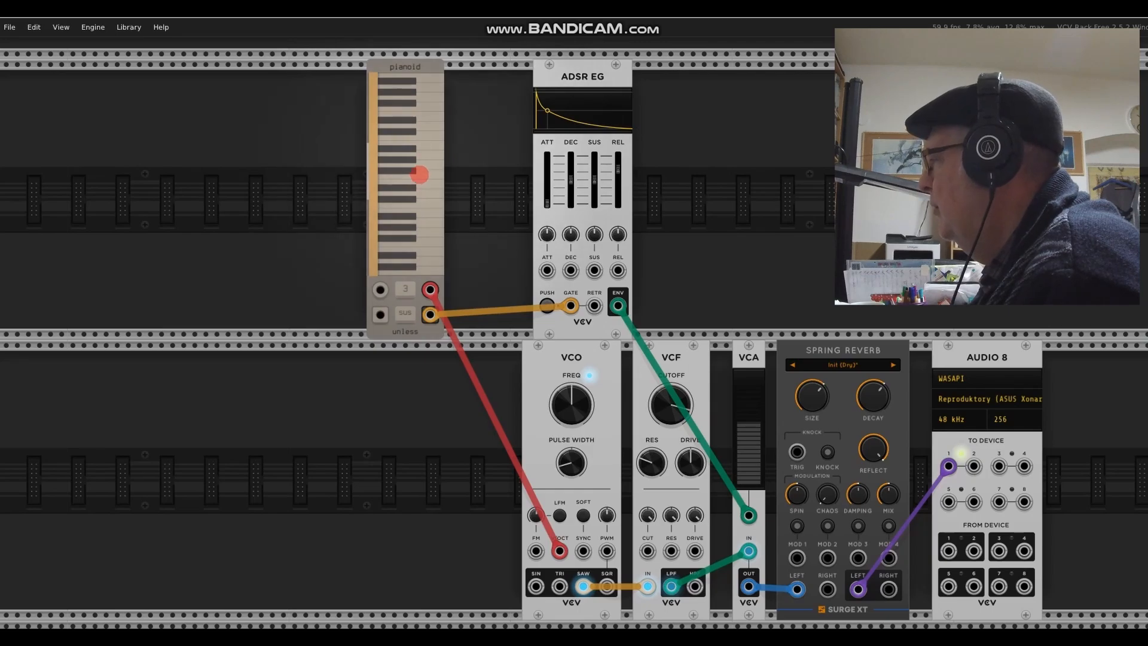
pyautogui.click(426, 176)
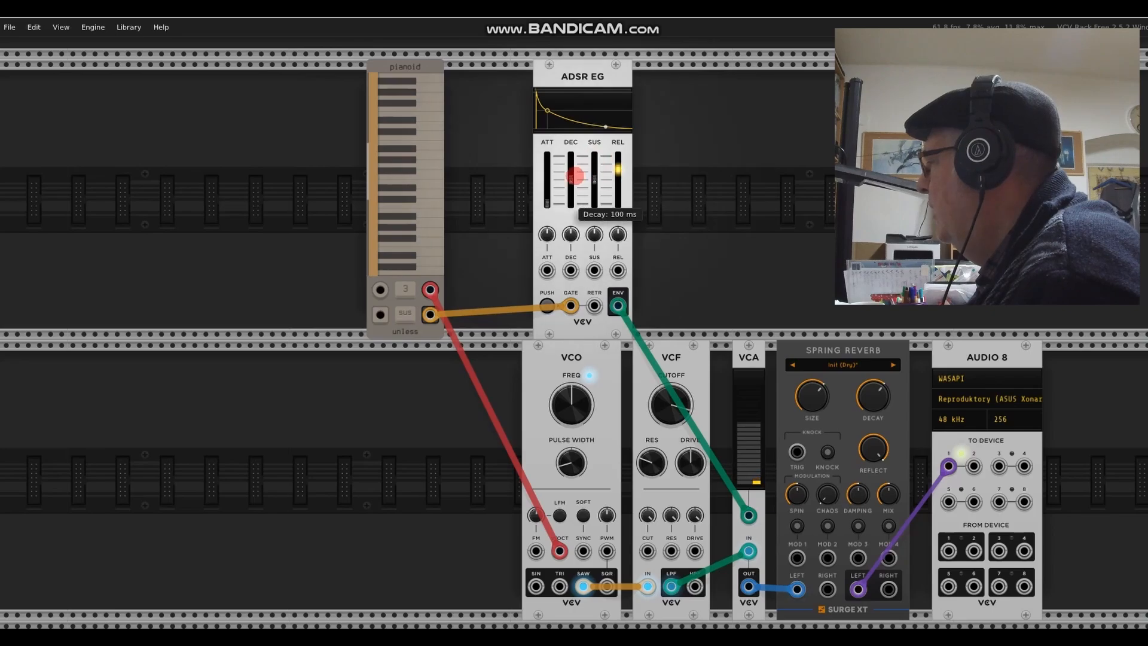
pyautogui.moveTo(571, 177); pyautogui.dragTo(592, 333)
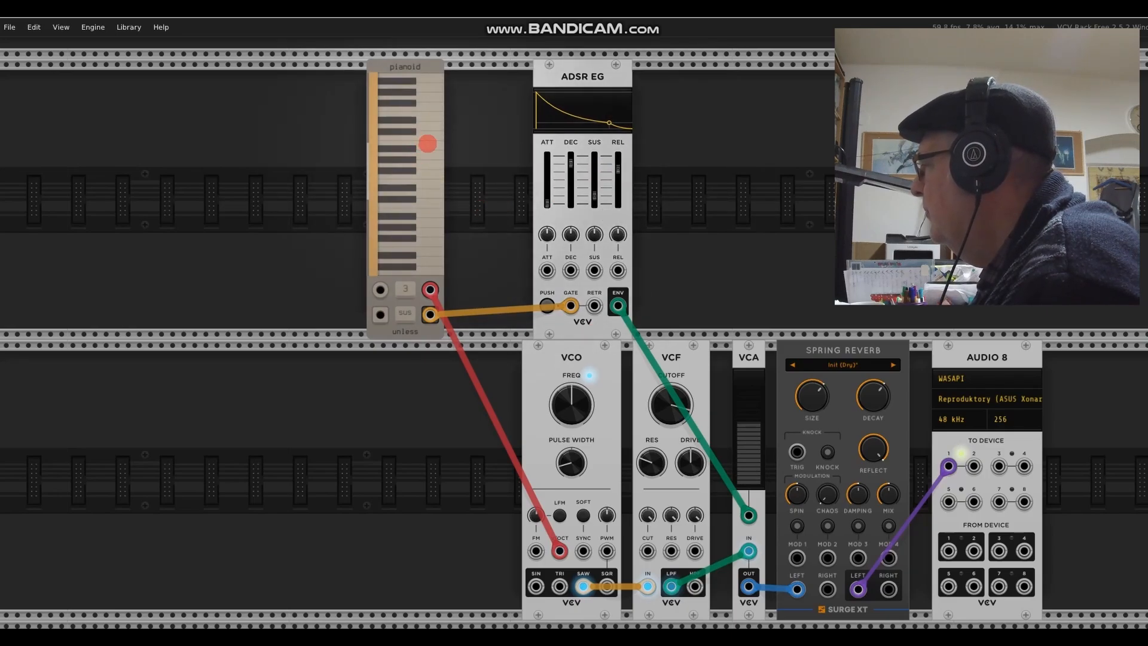
pyautogui.click(428, 144)
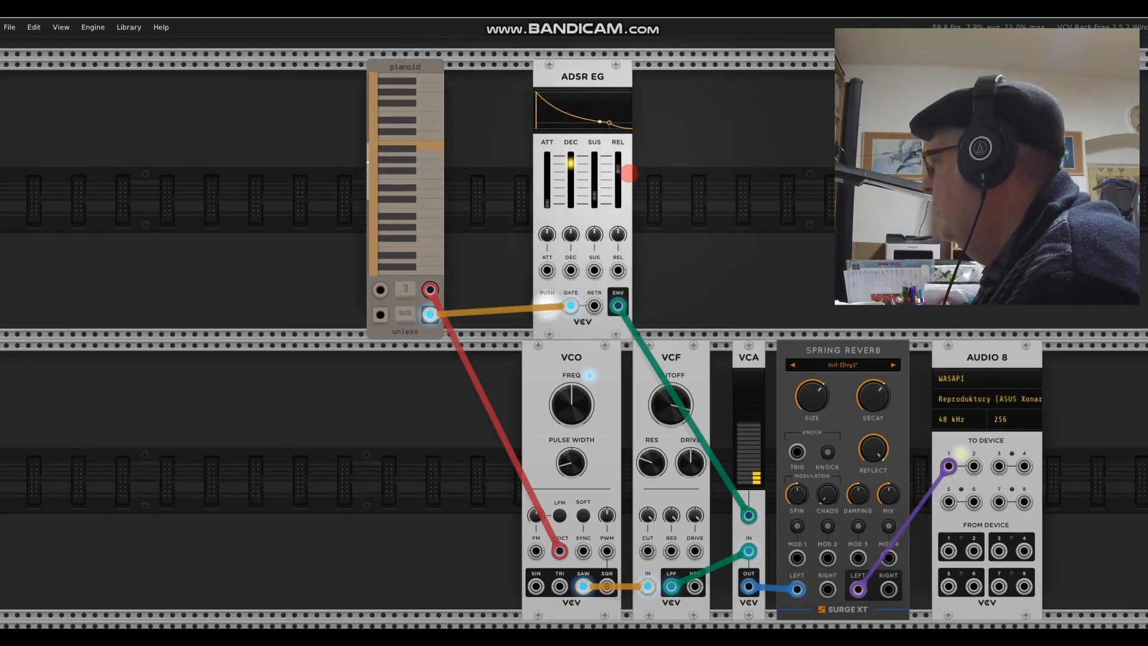
# Raise the ADSR envelope's sustain slightly and set its attack to about 1076.5 ms, playing notes to test it.
pyautogui.moveTo(594, 193)
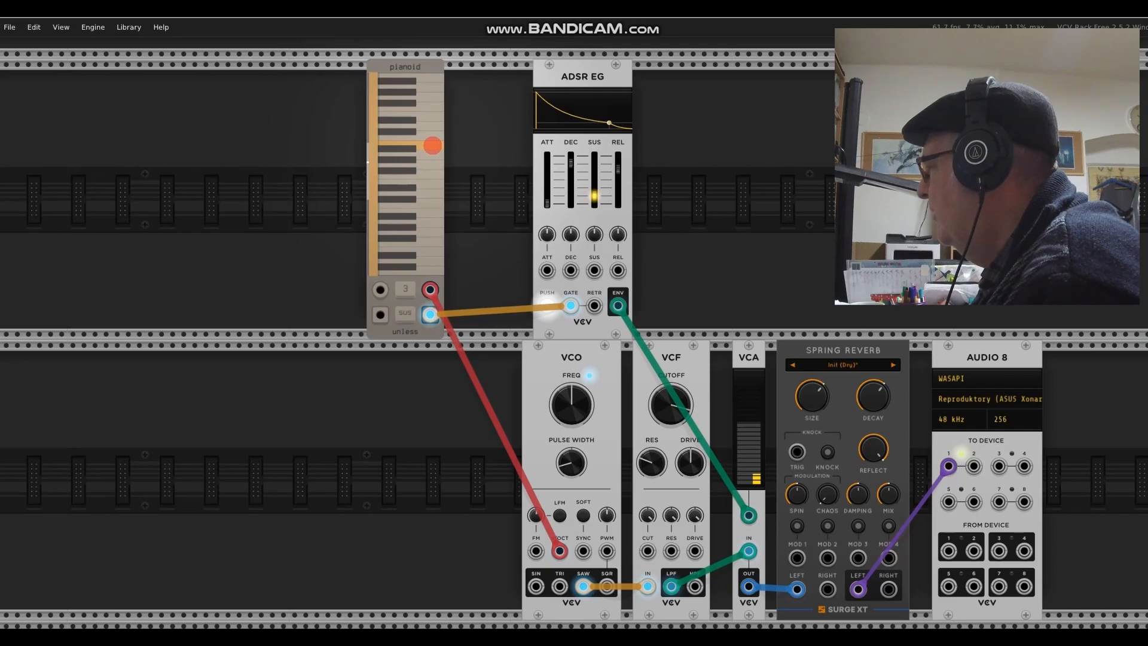
pyautogui.click(432, 146)
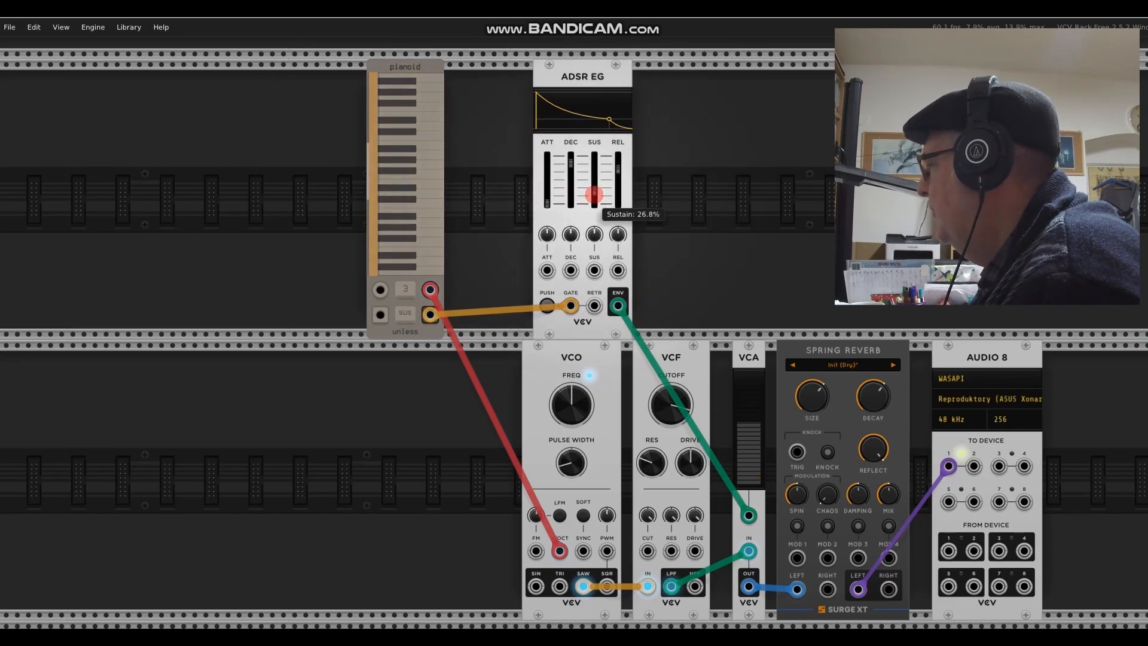
pyautogui.moveTo(592, 333); pyautogui.dragTo(592, 333)
pyautogui.click(436, 175)
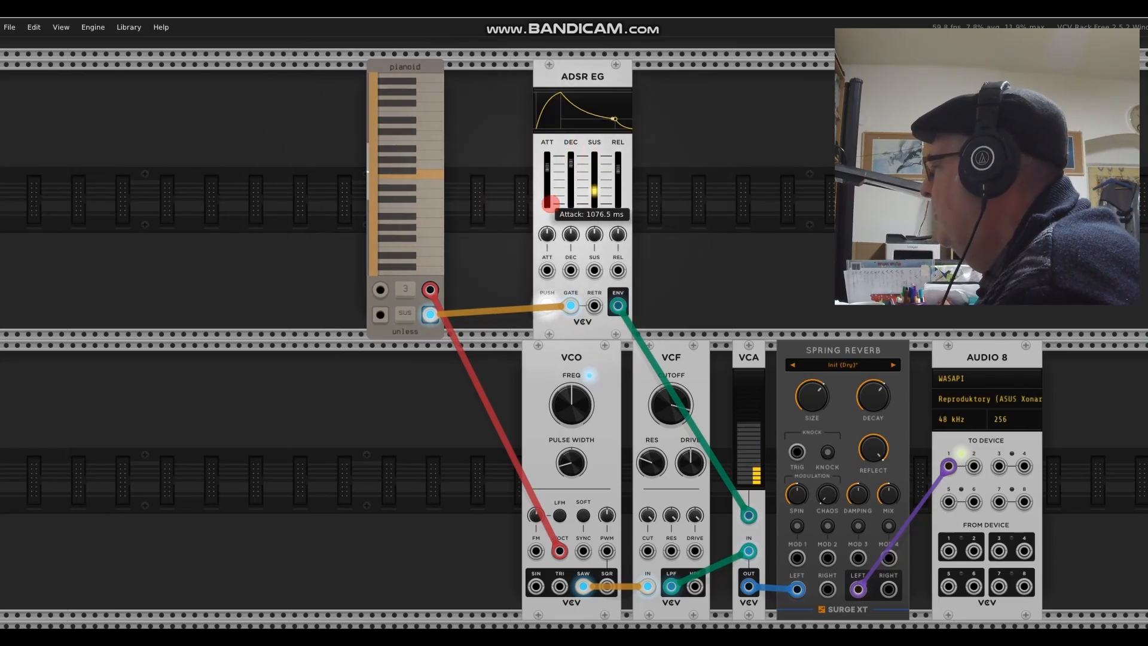
# Play several notes on the pianoid to hear the slow-attack envelope.
pyautogui.click(419, 180)
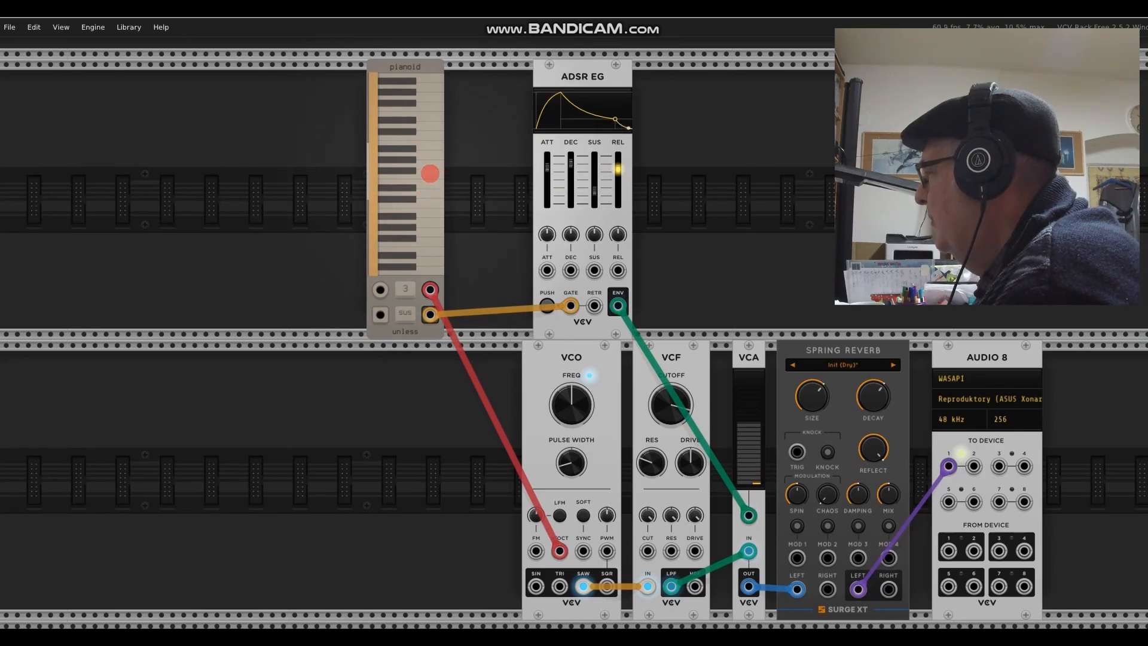
pyautogui.click(429, 173)
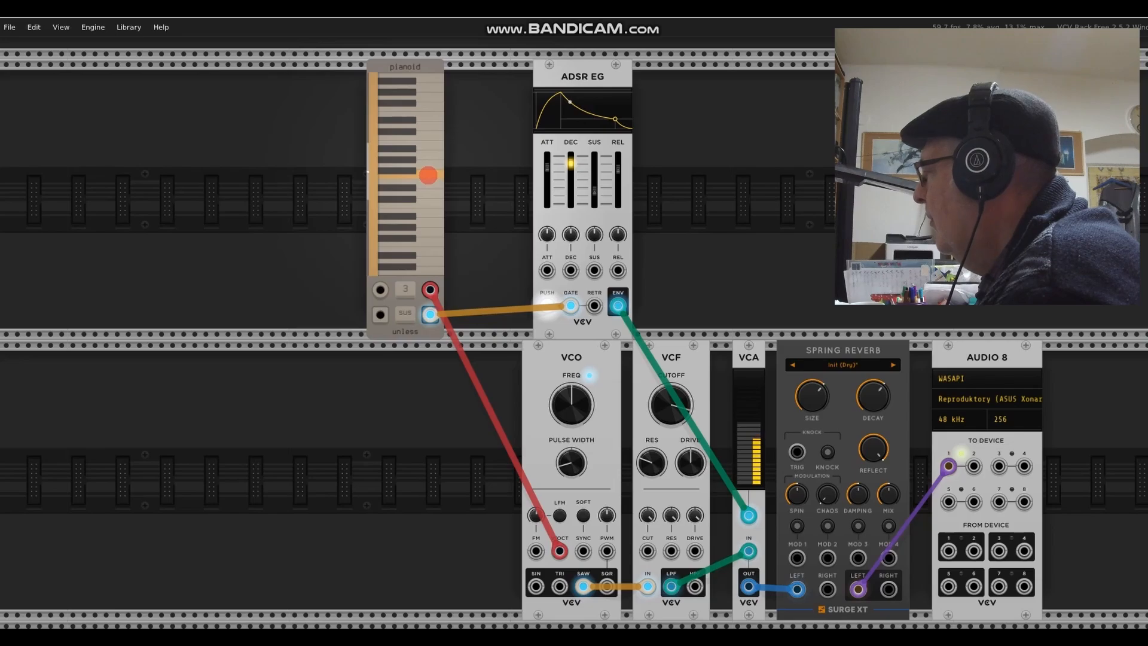
pyautogui.click(428, 175)
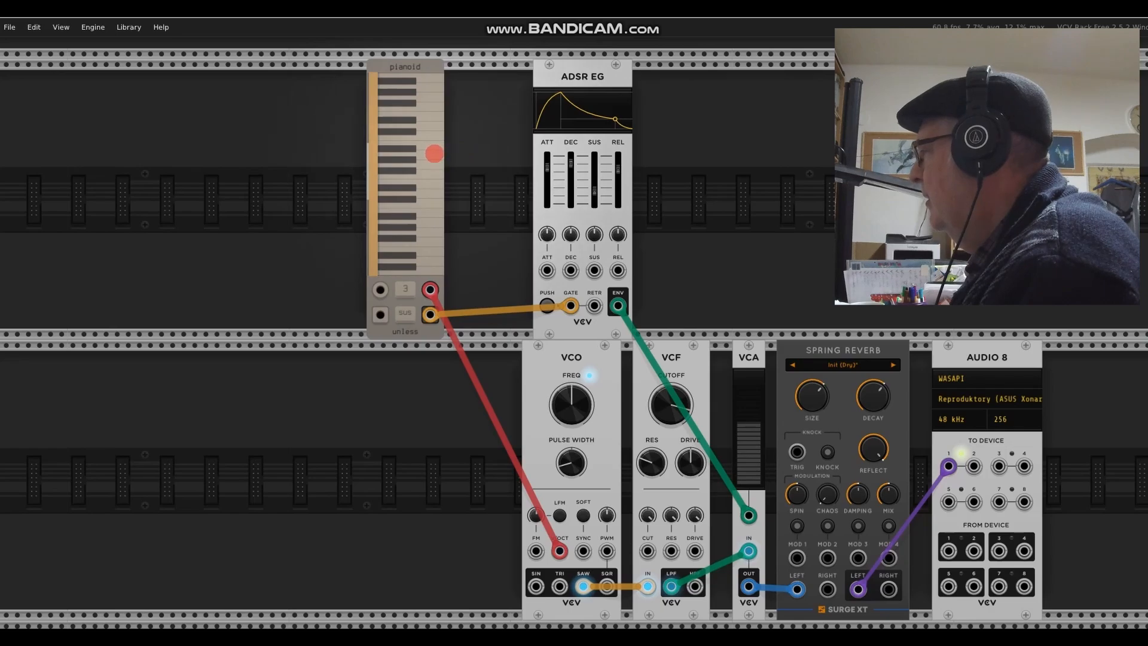
pyautogui.click(431, 149)
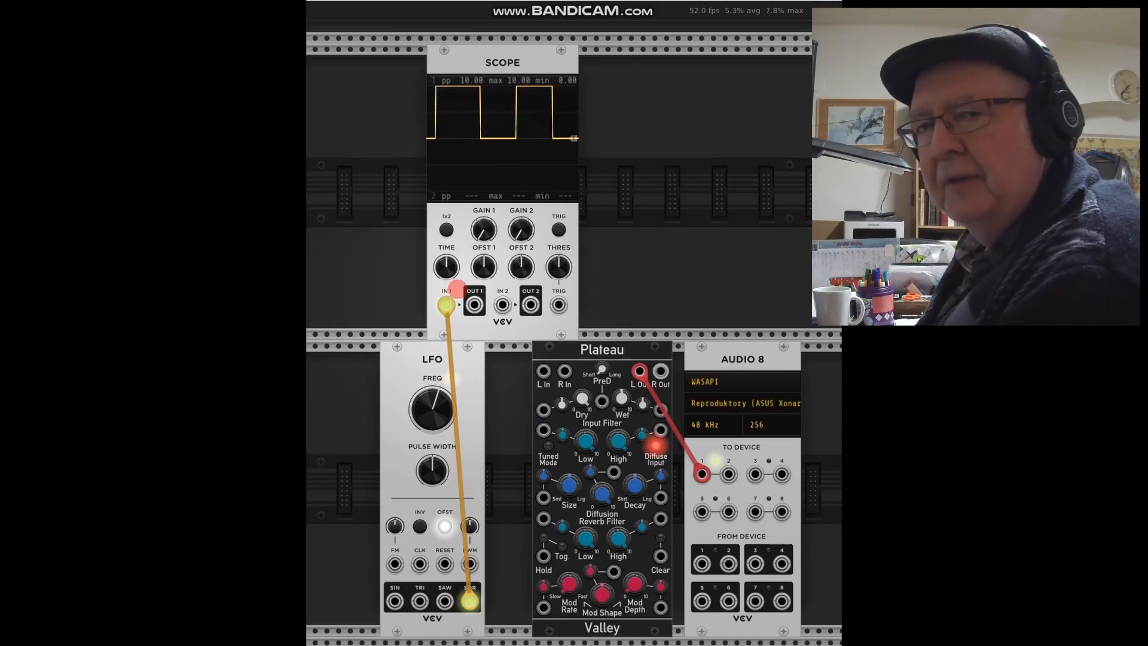
# Narrow the LFO's pulse width to short spikes on the scope and lower its frequency to about 0.48 Hz.
pyautogui.moveTo(436, 462); pyautogui.dragTo(326, 333)
pyautogui.moveTo(431, 471); pyautogui.dragTo(325, 334)
pyautogui.moveTo(431, 470); pyautogui.dragTo(432, 495)
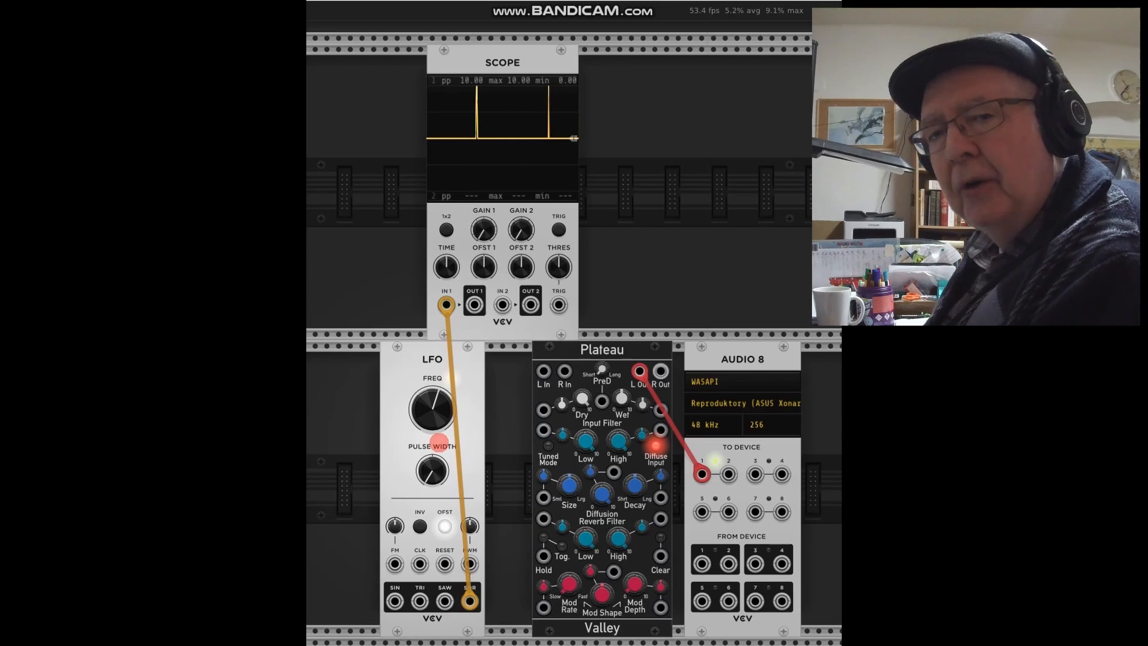
pyautogui.moveTo(440, 415)
pyautogui.moveTo(438, 408); pyautogui.dragTo(326, 334)
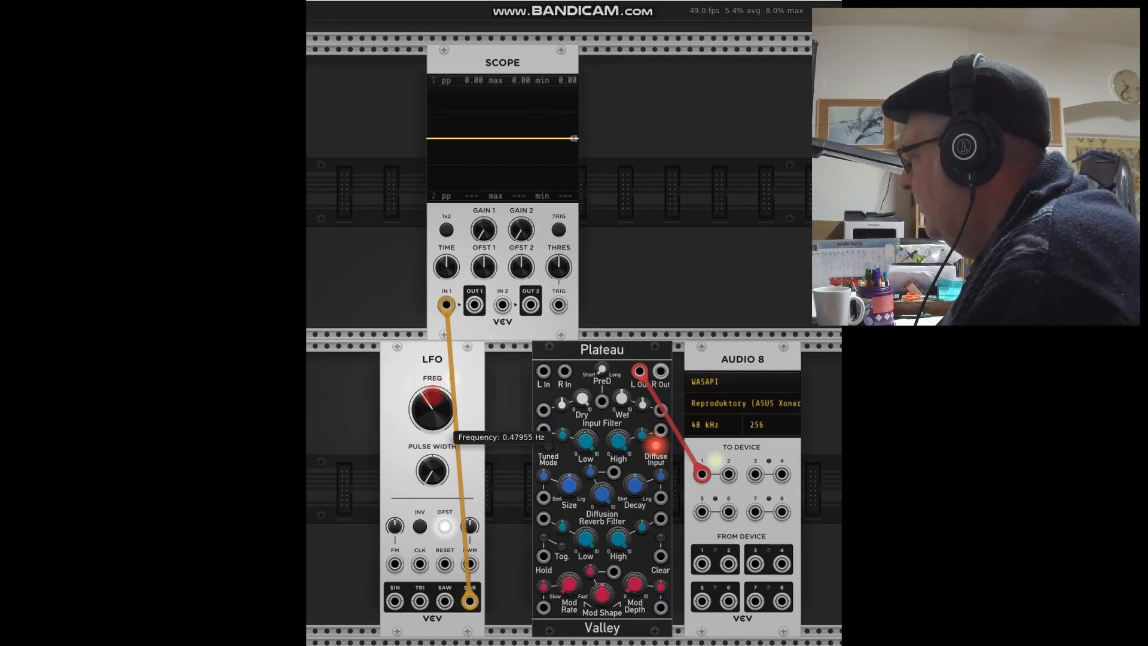
# Patch a second cable from the LFO's square output to Plateau's left input and set the LFO's frequency to about 2.96 Hz.
pyautogui.moveTo(430, 395)
pyautogui.mouseDown()
pyautogui.moveTo(550, 126)
pyautogui.moveTo(508, 507)
pyautogui.moveTo(533, 533)
pyautogui.moveTo(512, 594)
pyautogui.moveTo(470, 601)
pyautogui.mouseUp()
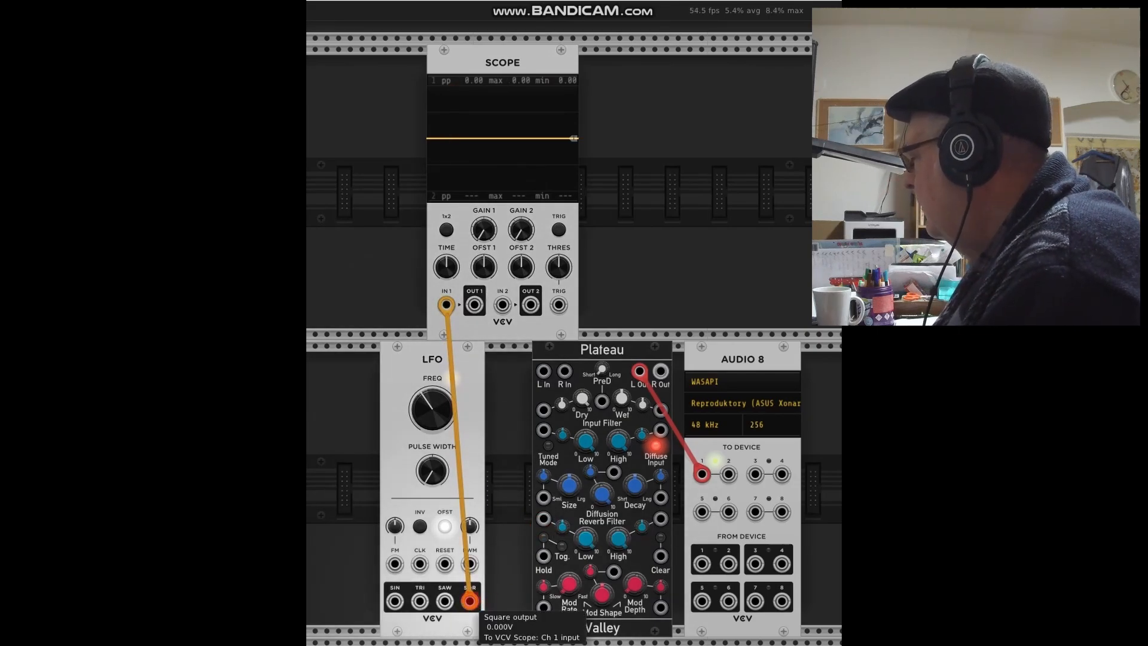
pyautogui.rightClick(470, 601)
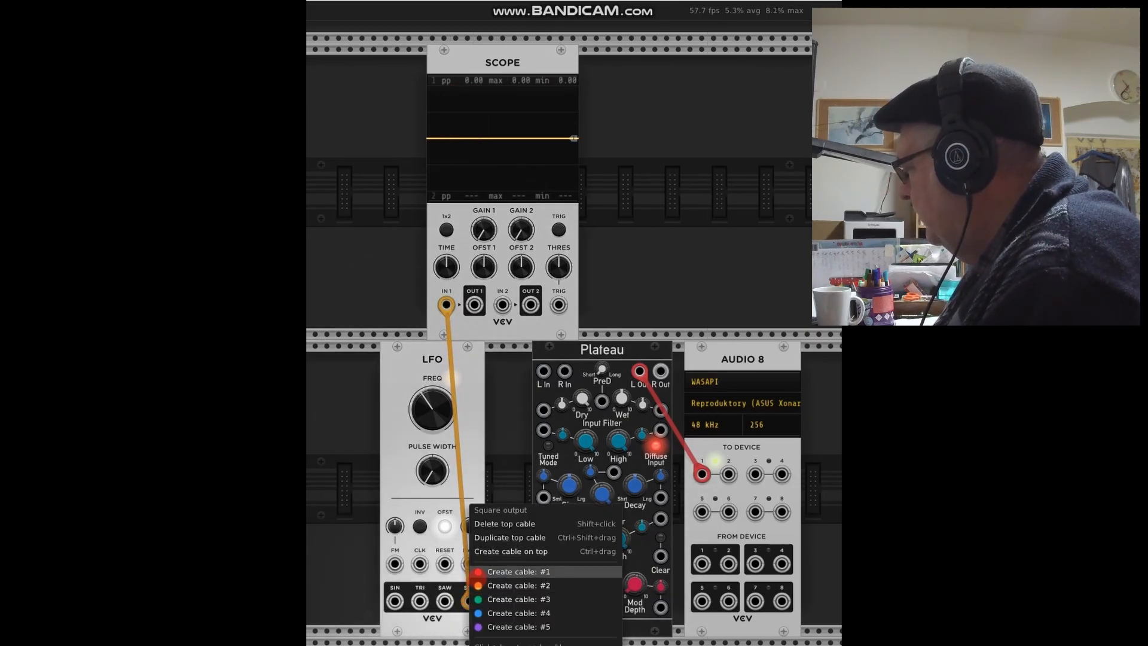
pyautogui.click(478, 572)
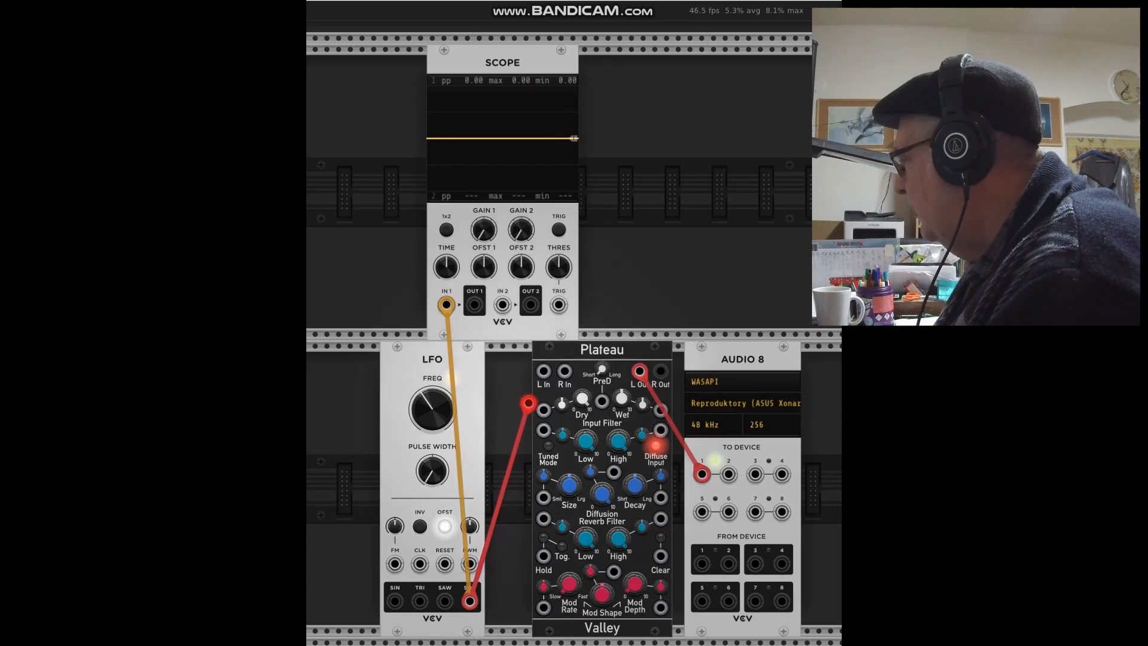
pyautogui.click(543, 371)
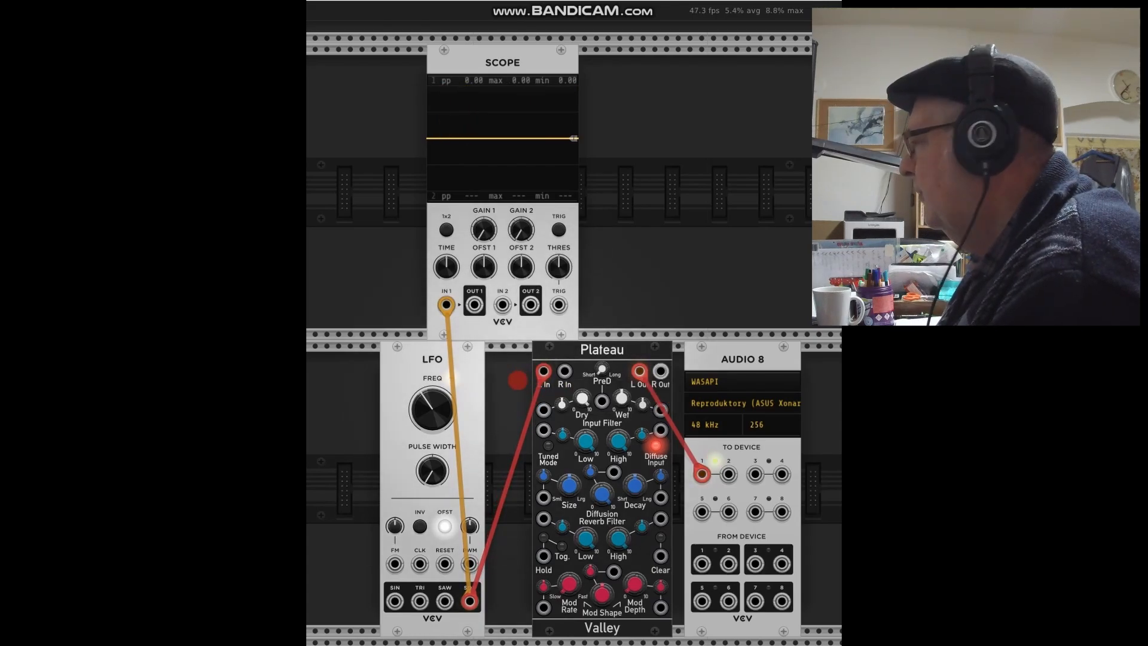
pyautogui.moveTo(431, 412)
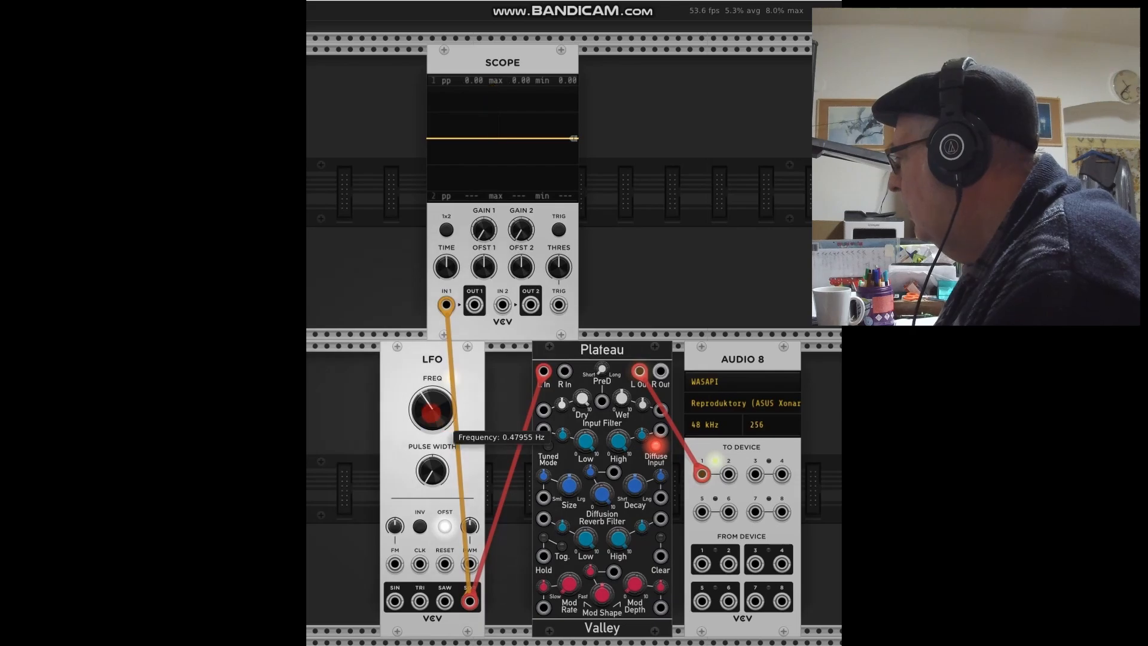
pyautogui.moveTo(431, 412); pyautogui.dragTo(430, 390)
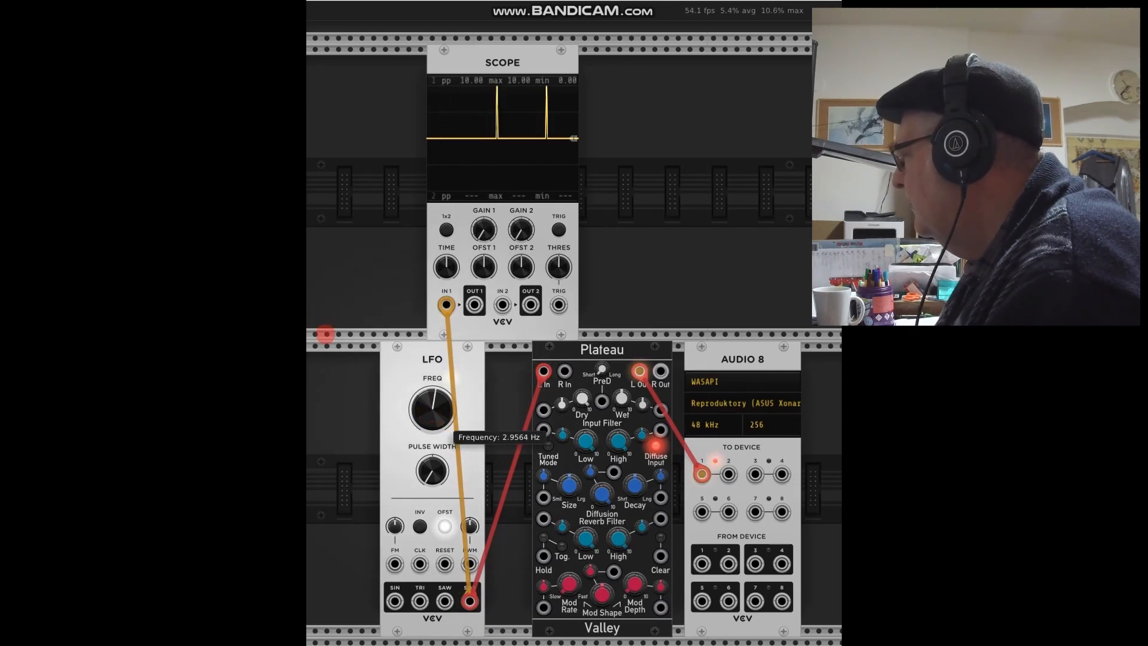
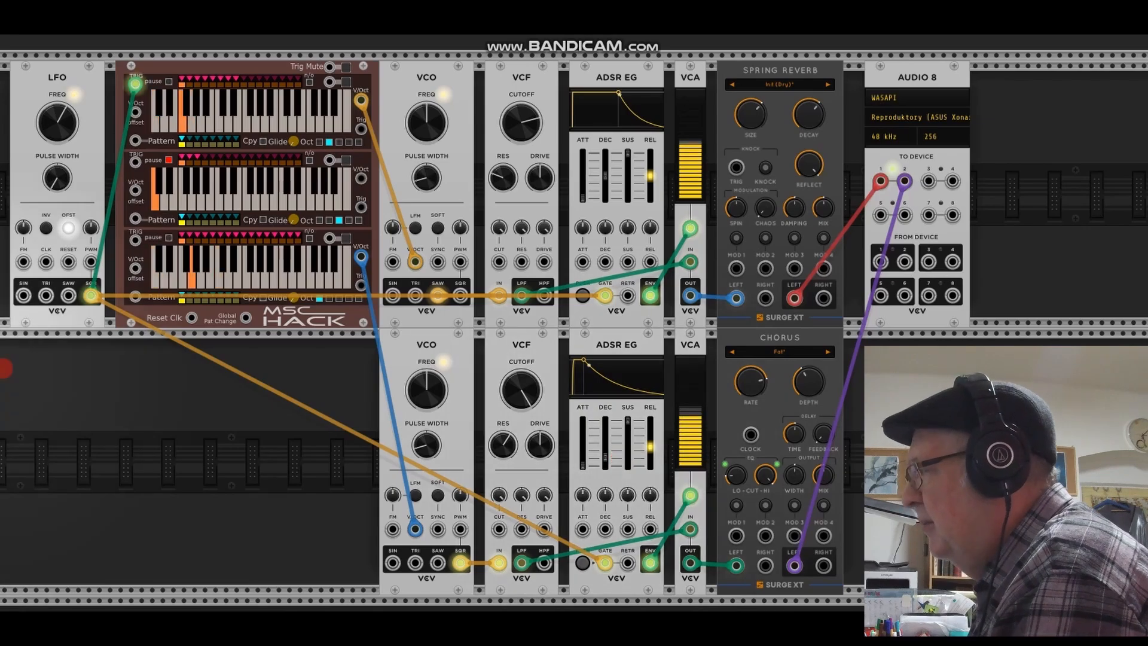
pyautogui.click(59, 225)
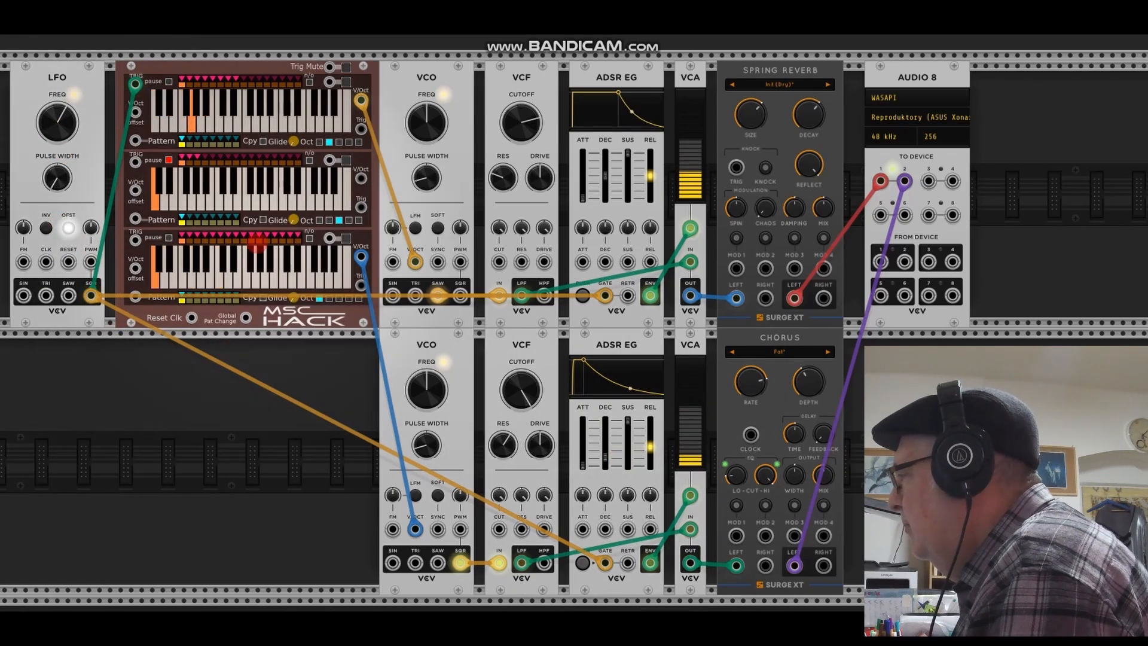
pyautogui.click(165, 369)
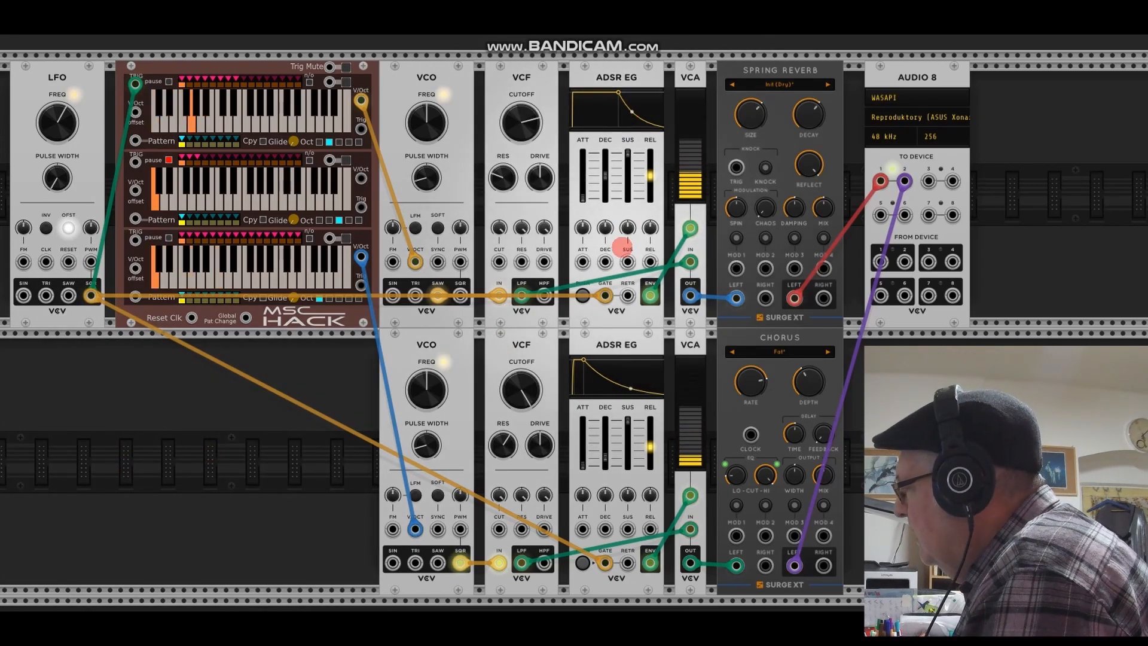
pyautogui.click(623, 384)
pyautogui.moveTo(606, 452)
pyautogui.mouseDown()
pyautogui.moveTo(616, 474)
pyautogui.moveTo(610, 459)
pyautogui.mouseUp()
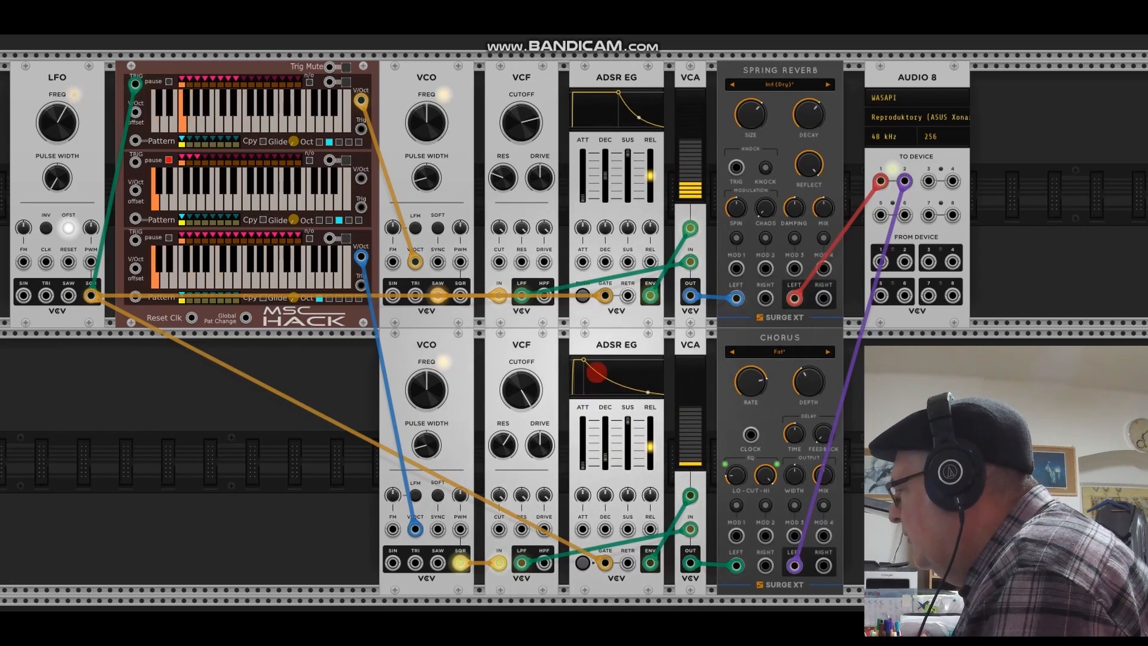
pyautogui.click(589, 375)
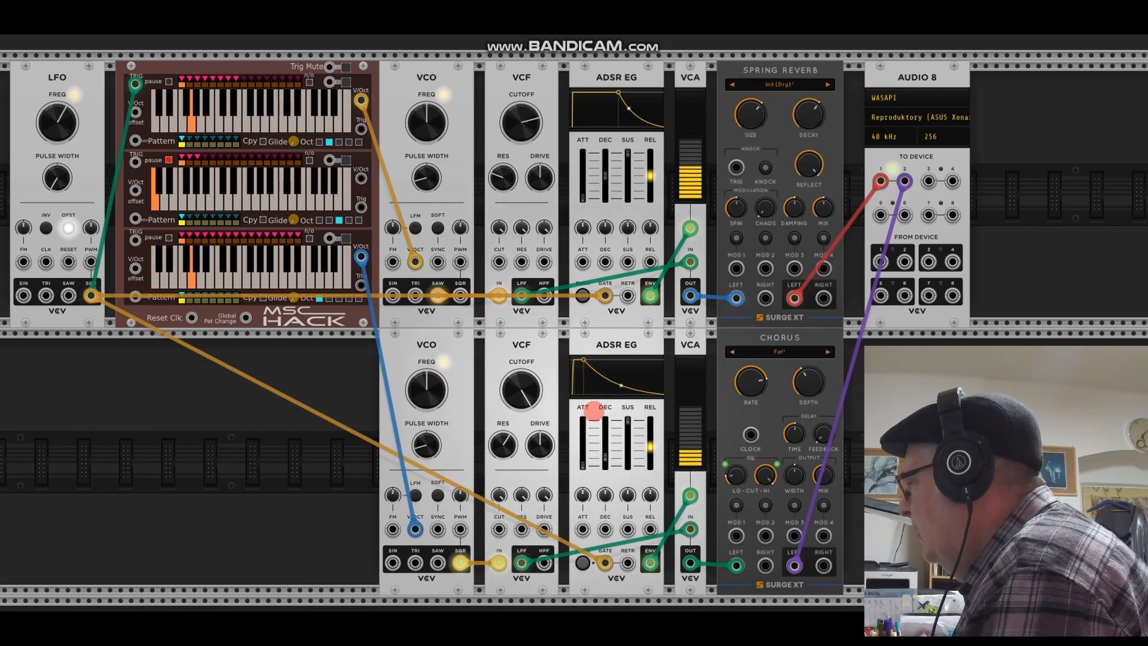
pyautogui.moveTo(605, 424); pyautogui.dragTo(610, 455)
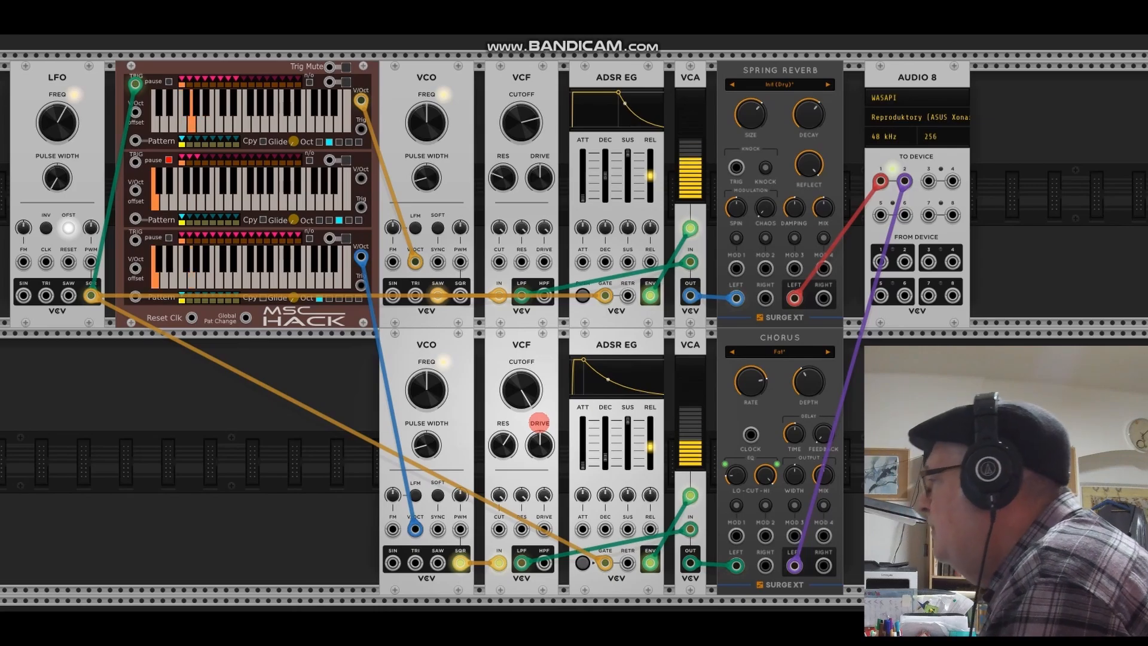
pyautogui.moveTo(521, 124)
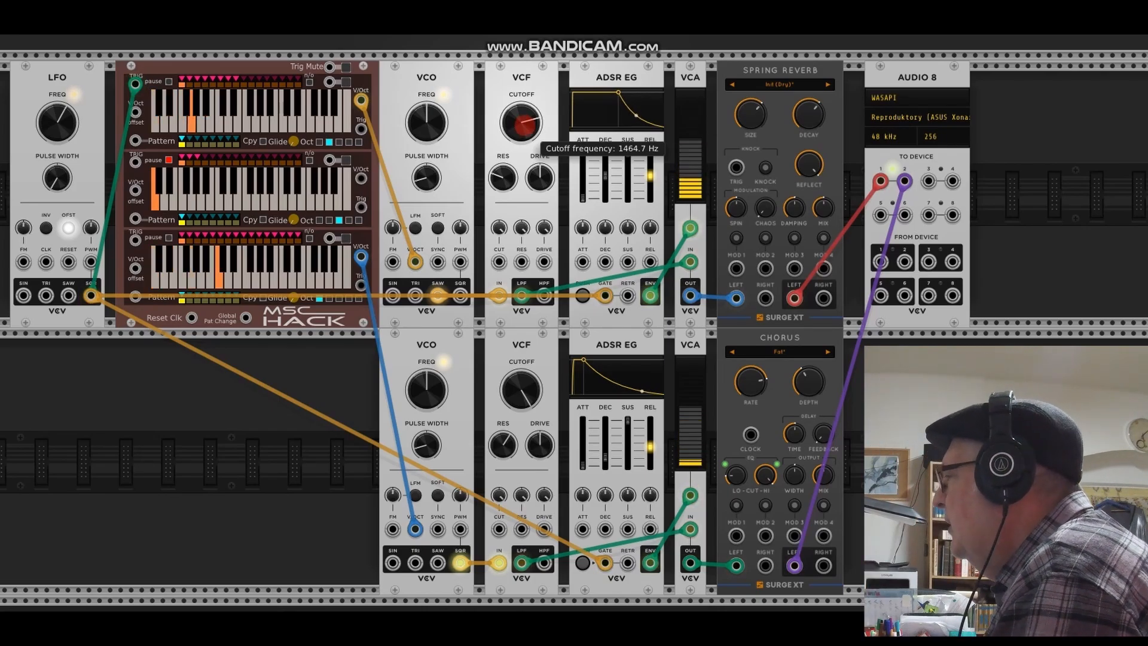
# Compare the cutoff and resonance settings of the two voices' filters and inspect the upper VCO's saw output.
pyautogui.click(534, 155)
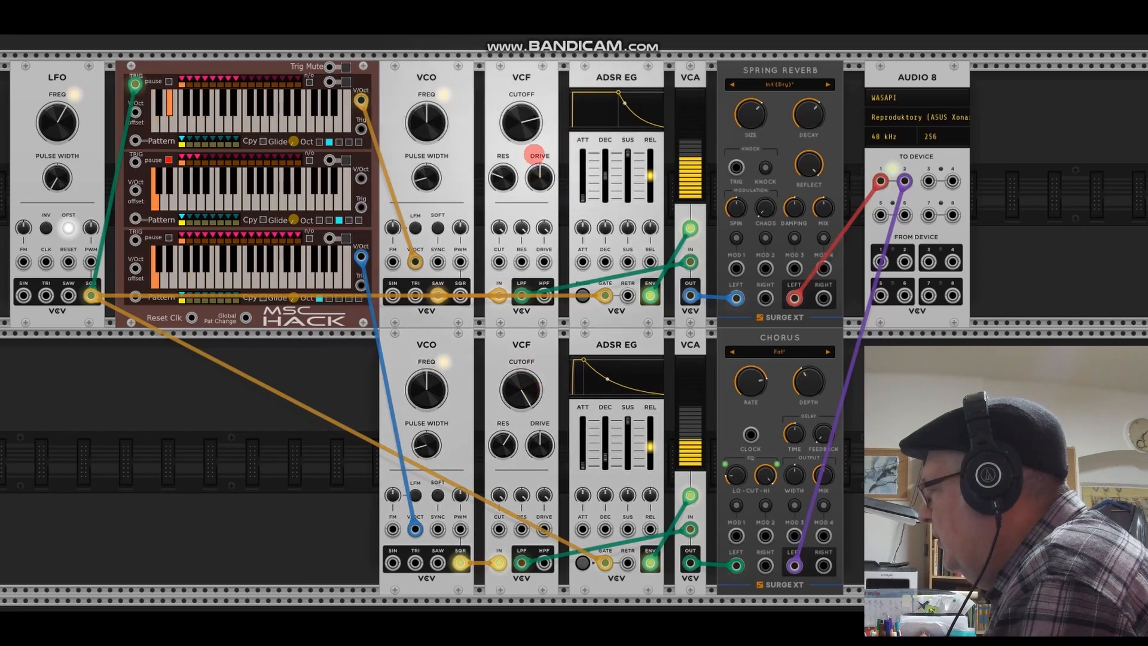
pyautogui.click(507, 175)
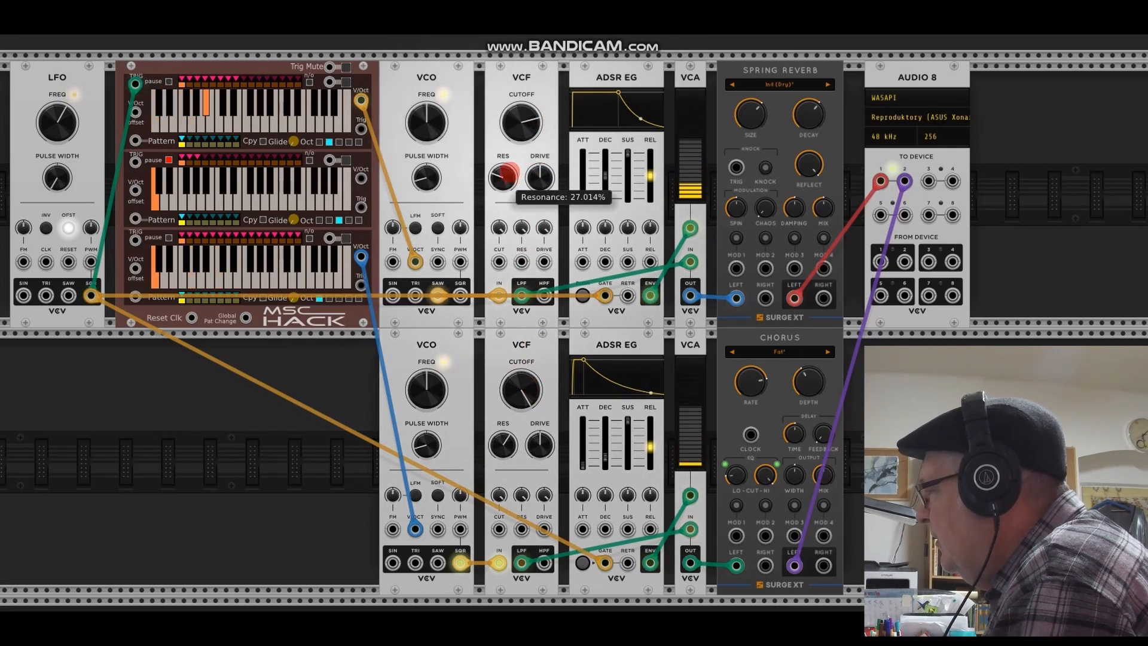
pyautogui.click(512, 383)
pyautogui.click(503, 443)
pyautogui.click(507, 175)
pyautogui.click(513, 378)
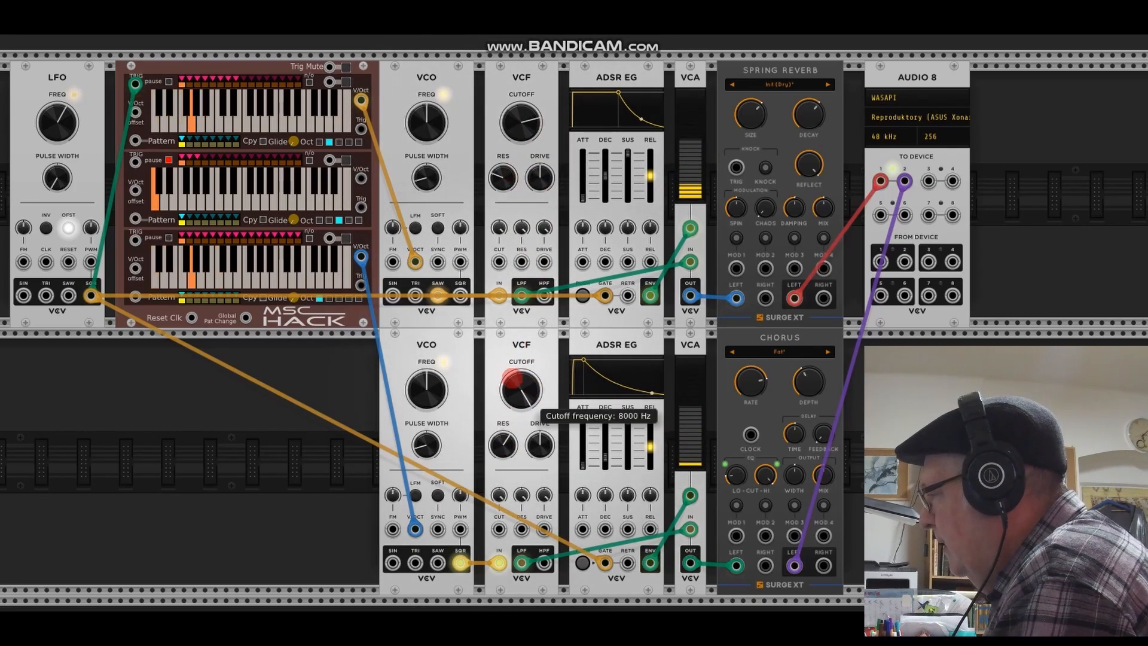
pyautogui.click(503, 445)
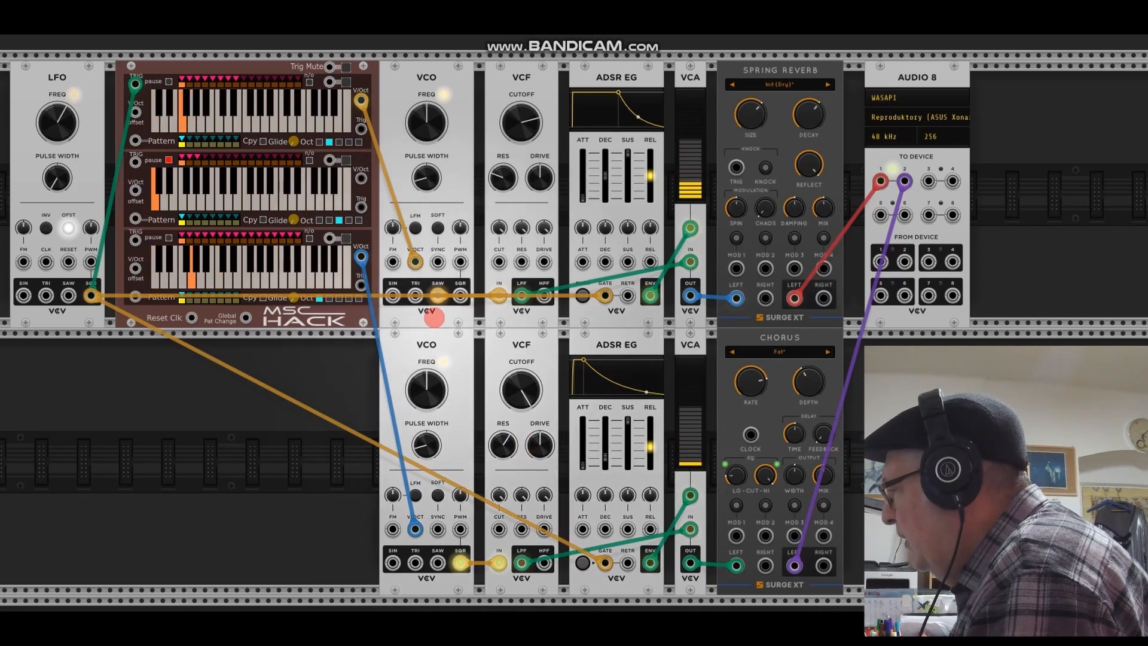
pyautogui.moveTo(438, 295)
pyautogui.mouseDown()
pyautogui.moveTo(438, 260)
pyautogui.moveTo(438, 295)
pyautogui.mouseUp()
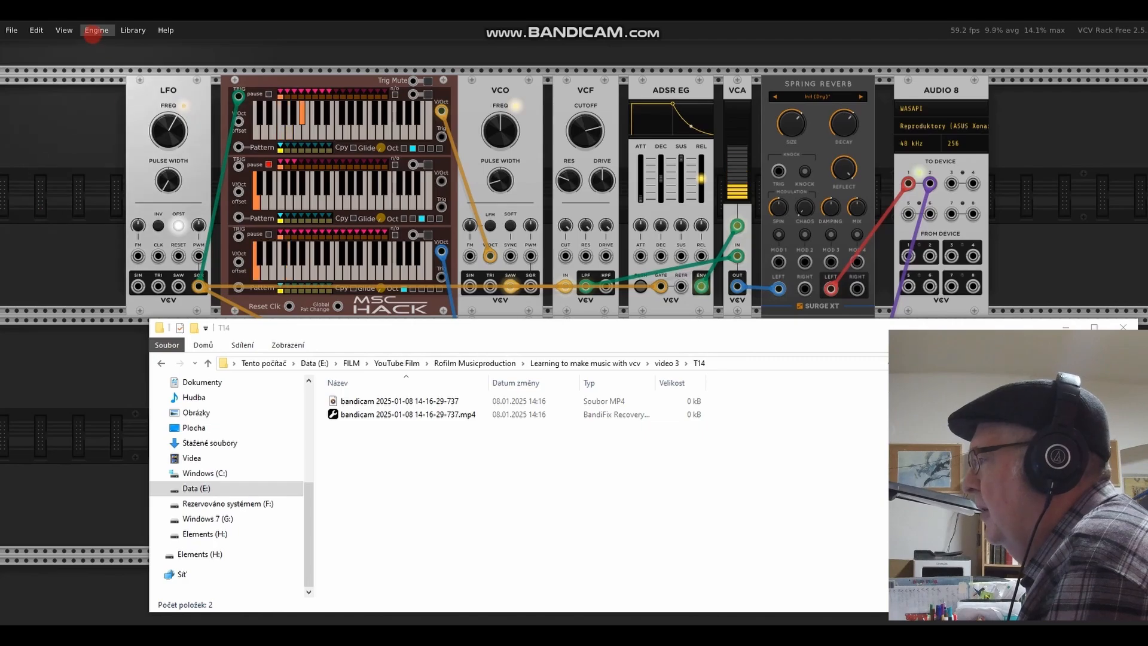
# Save the two-voice patch under the name endOfVideo3 in the T14 folder.
pyautogui.click(12, 29)
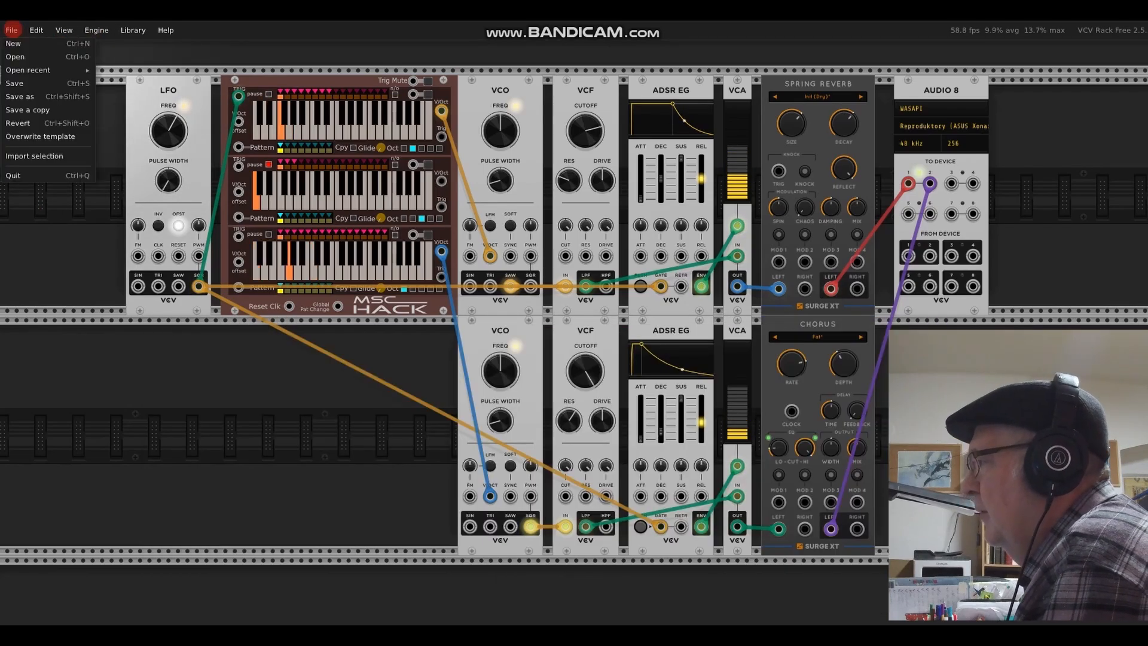
pyautogui.click(20, 96)
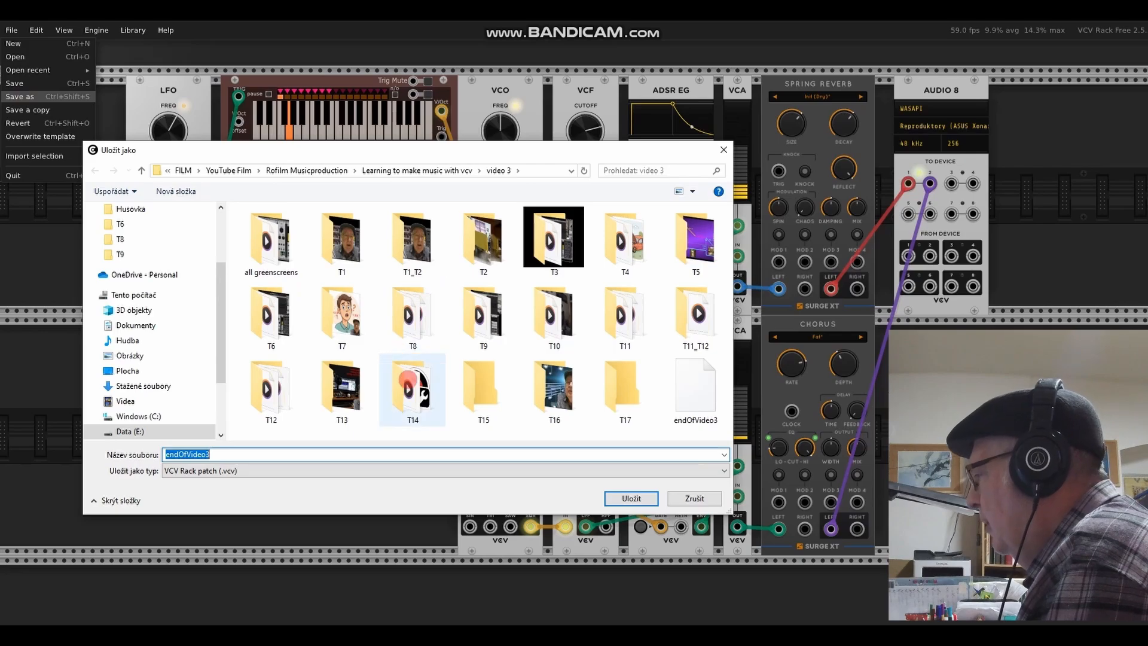
pyautogui.doubleClick(419, 389)
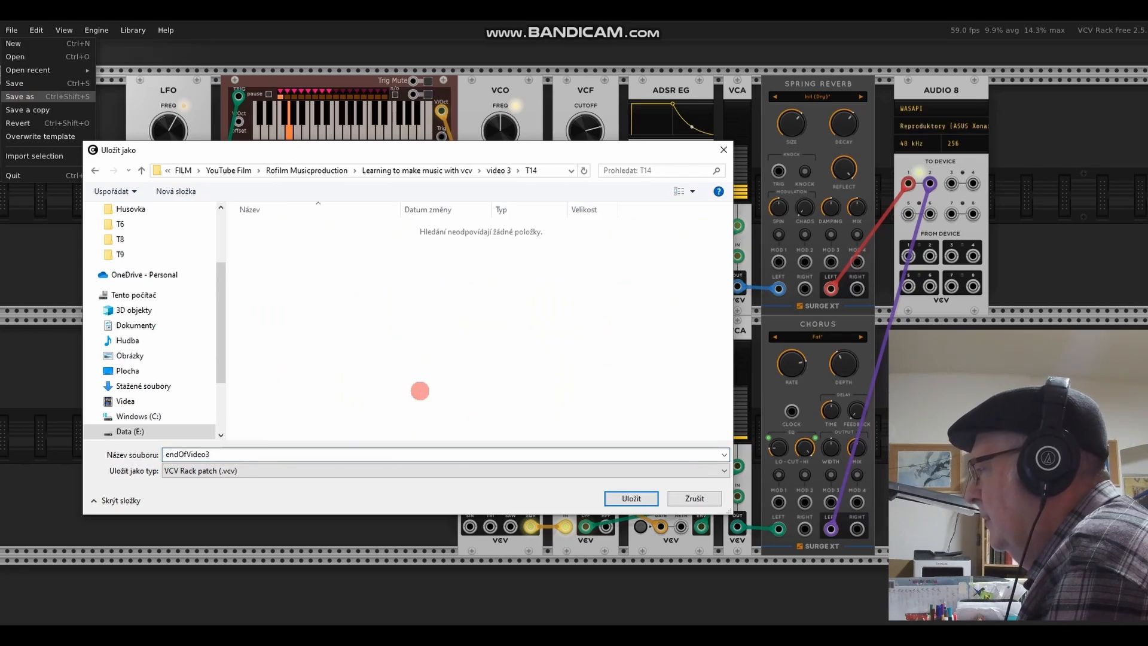
pyautogui.doubleClick(251, 455)
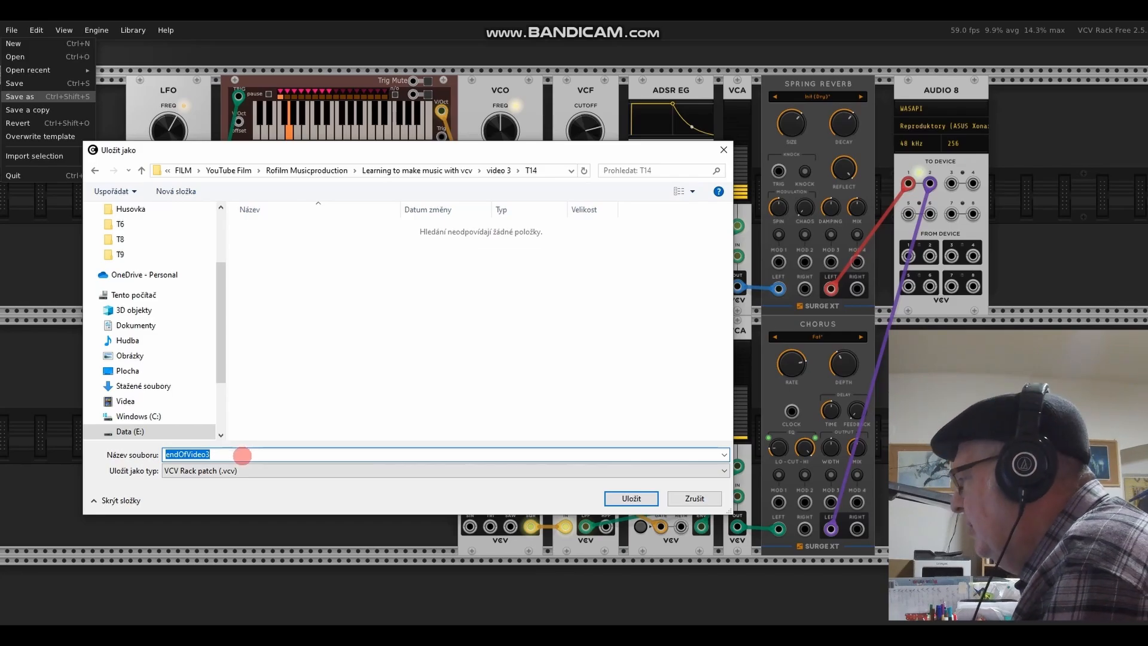
pyautogui.click(625, 496)
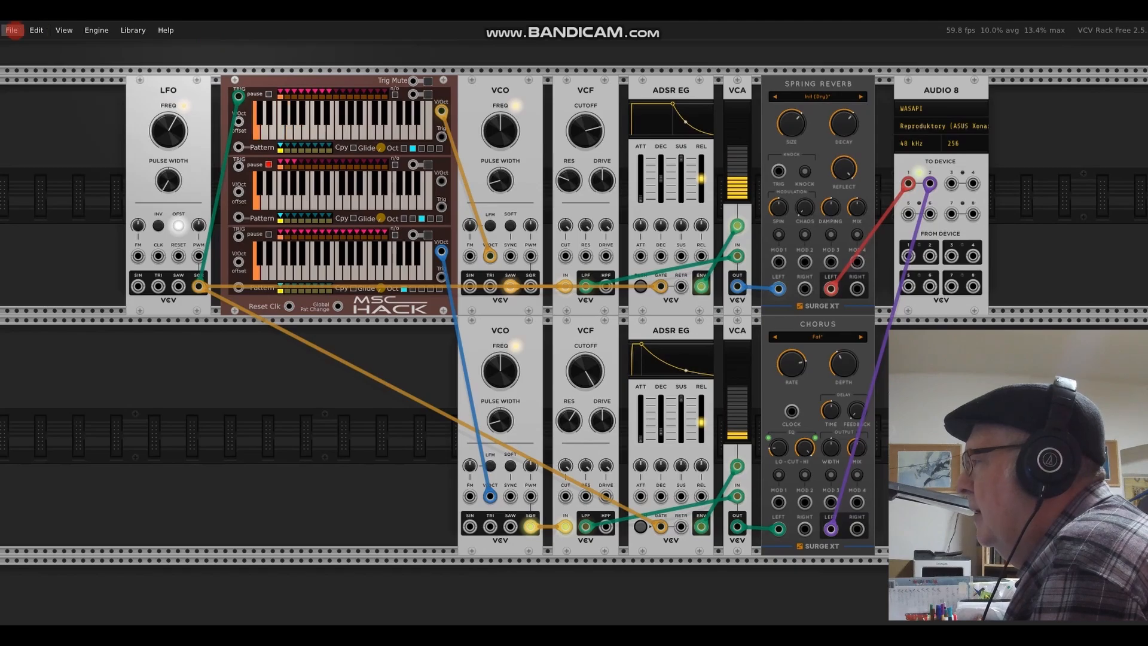
# Start a new patch from the template and switch to the T14 folder in File Explorer.
pyautogui.click(11, 30)
pyautogui.click(13, 43)
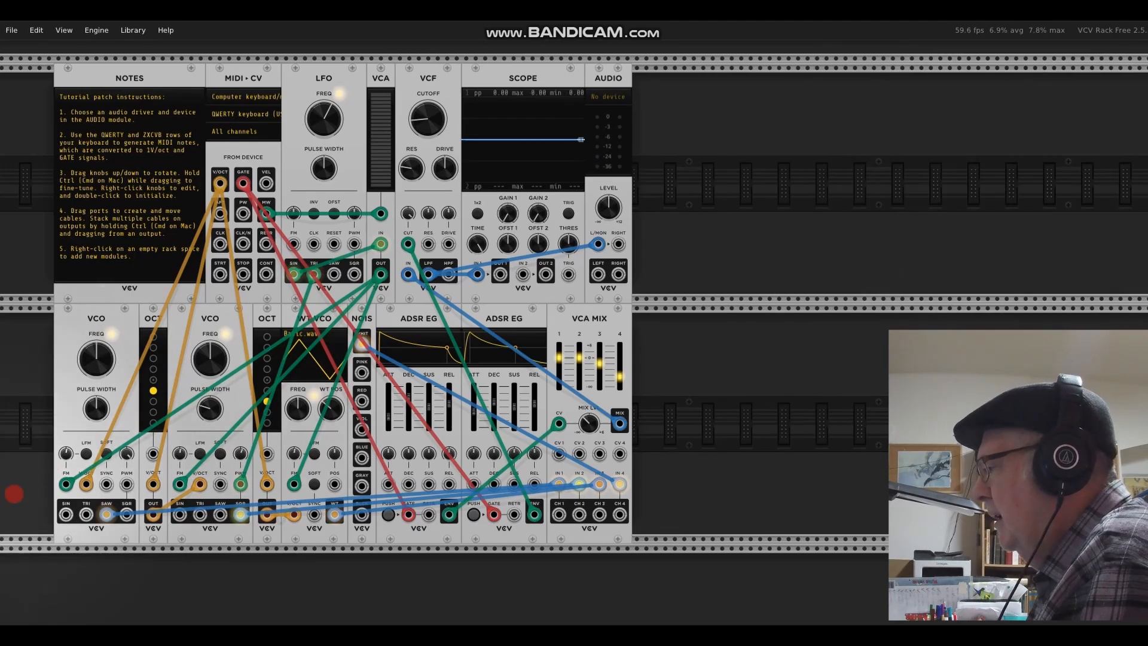
pyautogui.moveTo(474, 637)
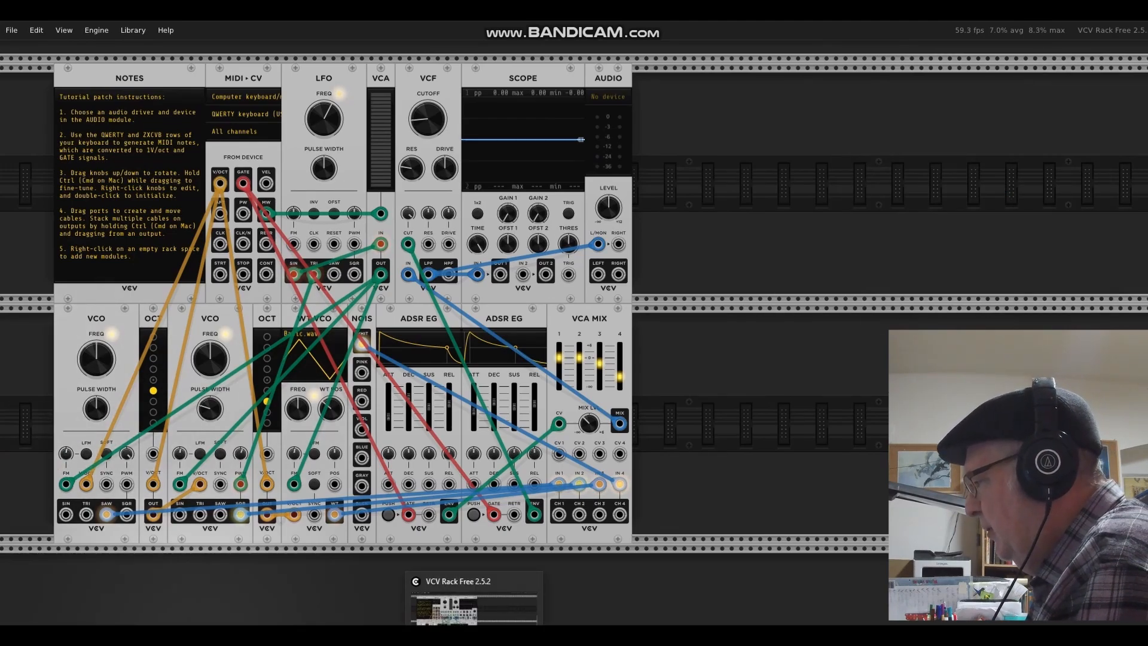
pyautogui.moveTo(317, 637)
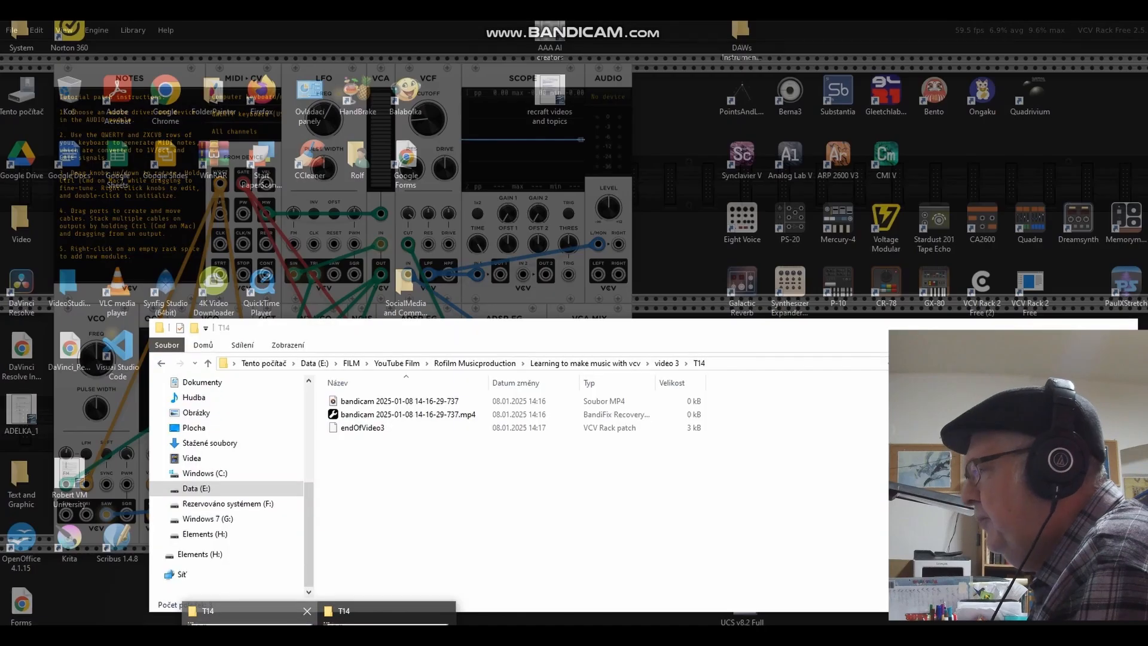
pyautogui.click(247, 610)
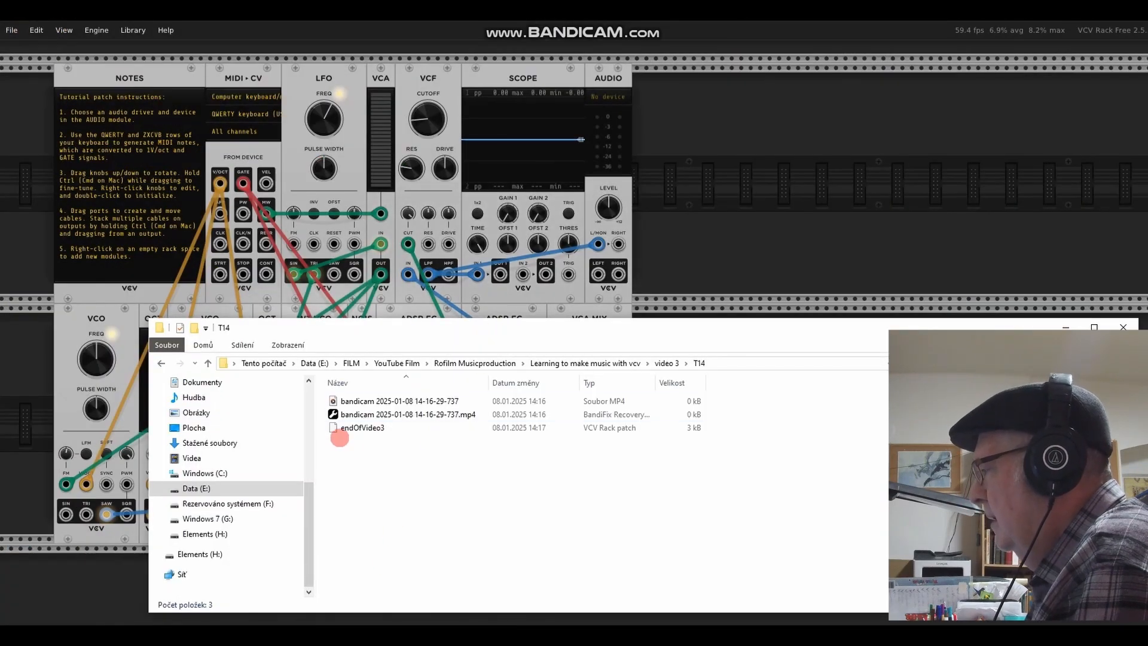
# Load the endOfVideo3 patch file from the T14 folder into the rack and close the folder window.
pyautogui.click(340, 428)
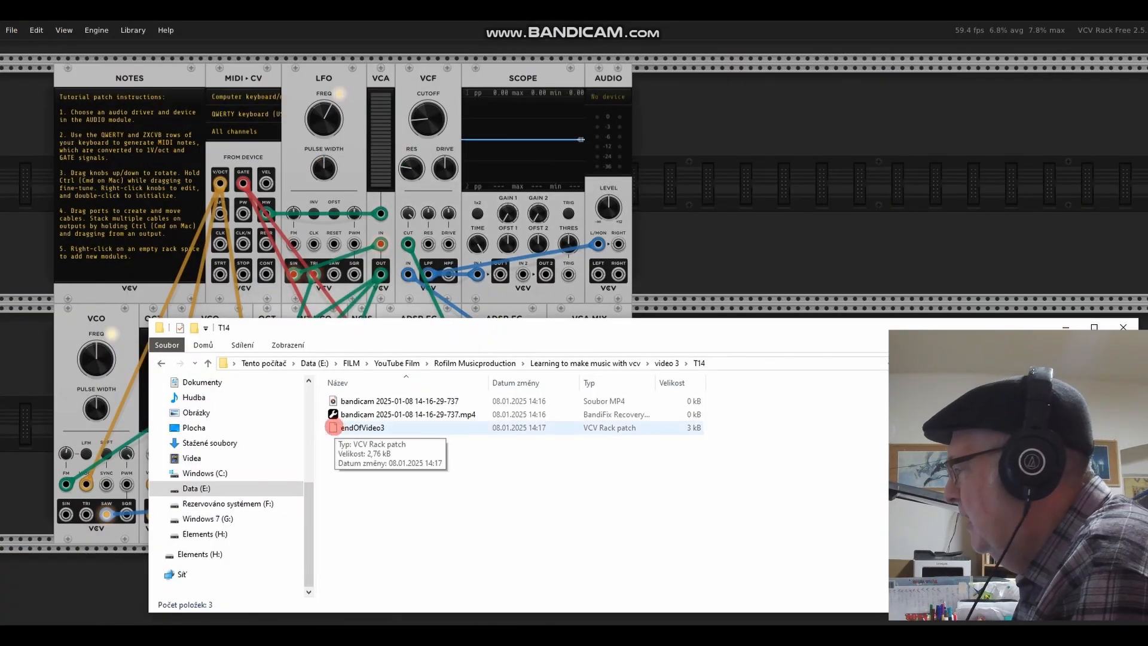
pyautogui.doubleClick(333, 428)
pyautogui.moveTo(331, 428)
pyautogui.mouseDown()
pyautogui.moveTo(555, 500)
pyautogui.moveTo(869, 336)
pyautogui.moveTo(857, 227)
pyautogui.mouseUp()
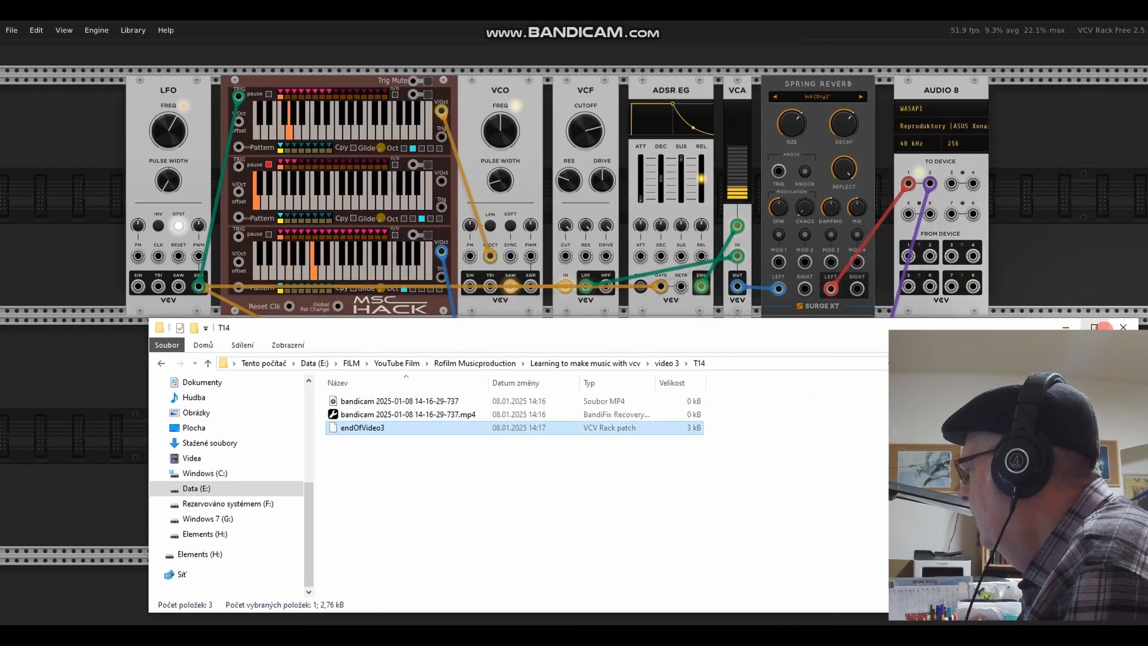
pyautogui.click(1123, 327)
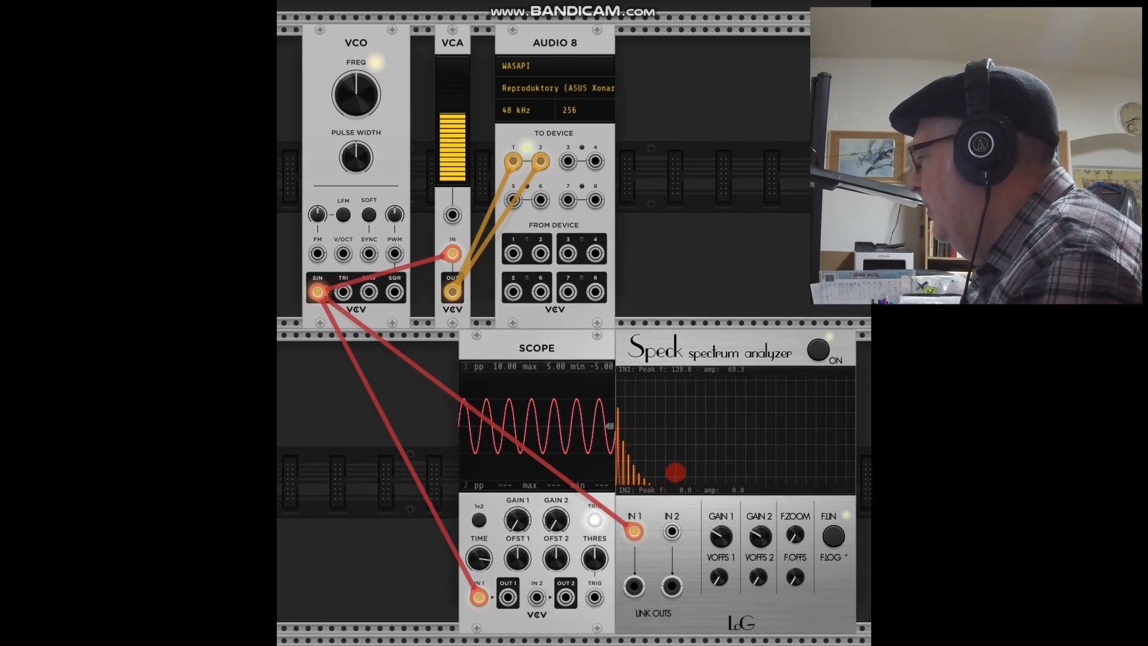
# Shift the Scope module slightly away from the Speck analyzer and move the VCO's cables from the sine to the triangle output.
pyautogui.moveTo(542, 350)
pyautogui.mouseDown()
pyautogui.moveTo(505, 351)
pyautogui.moveTo(531, 353)
pyautogui.mouseUp()
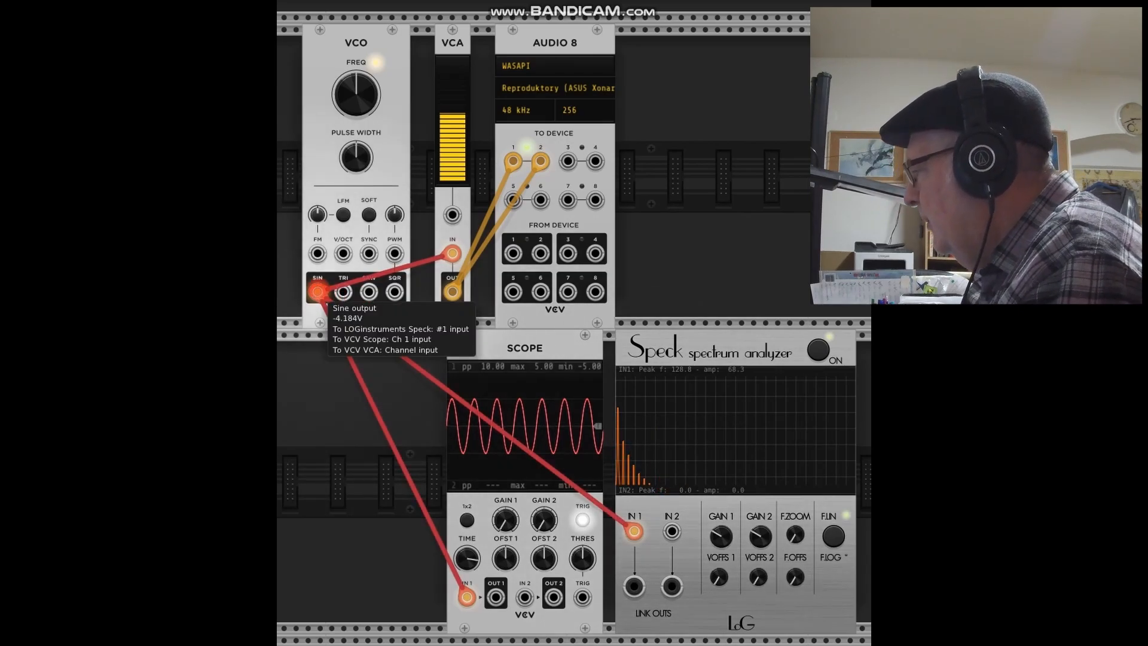
pyautogui.moveTo(323, 296)
pyautogui.moveTo(318, 292); pyautogui.dragTo(343, 293)
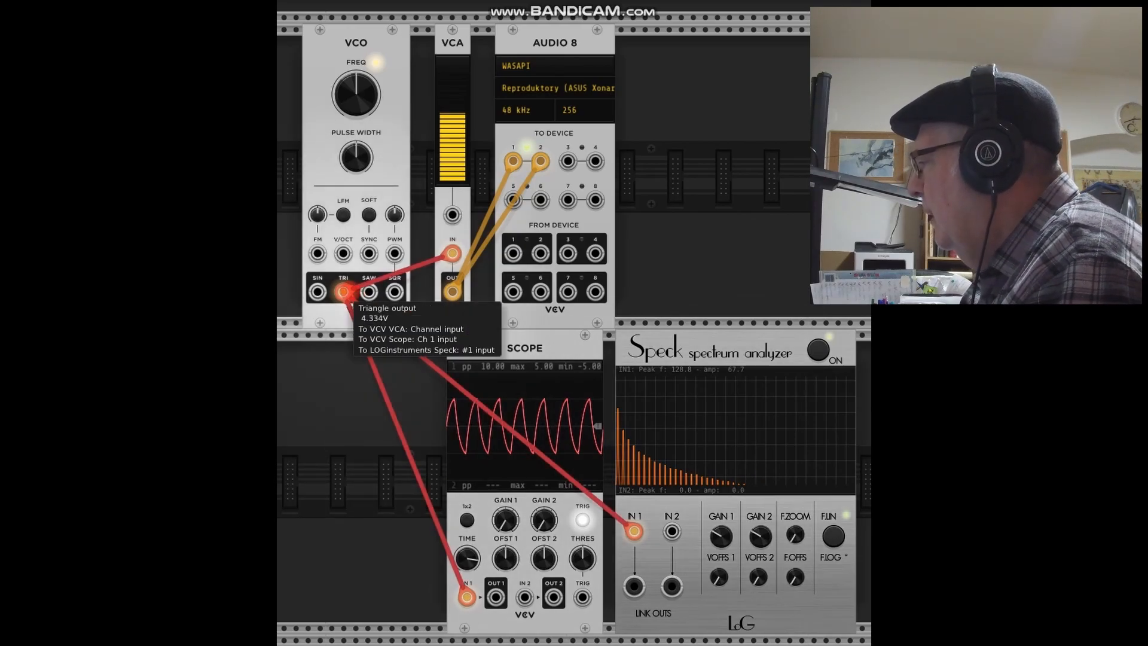
# Move the VCO's three cables from the triangle to the square output and lower the VCA level.
pyautogui.moveTo(344, 292); pyautogui.dragTo(395, 292)
pyautogui.moveTo(453, 171); pyautogui.dragTo(540, 320)
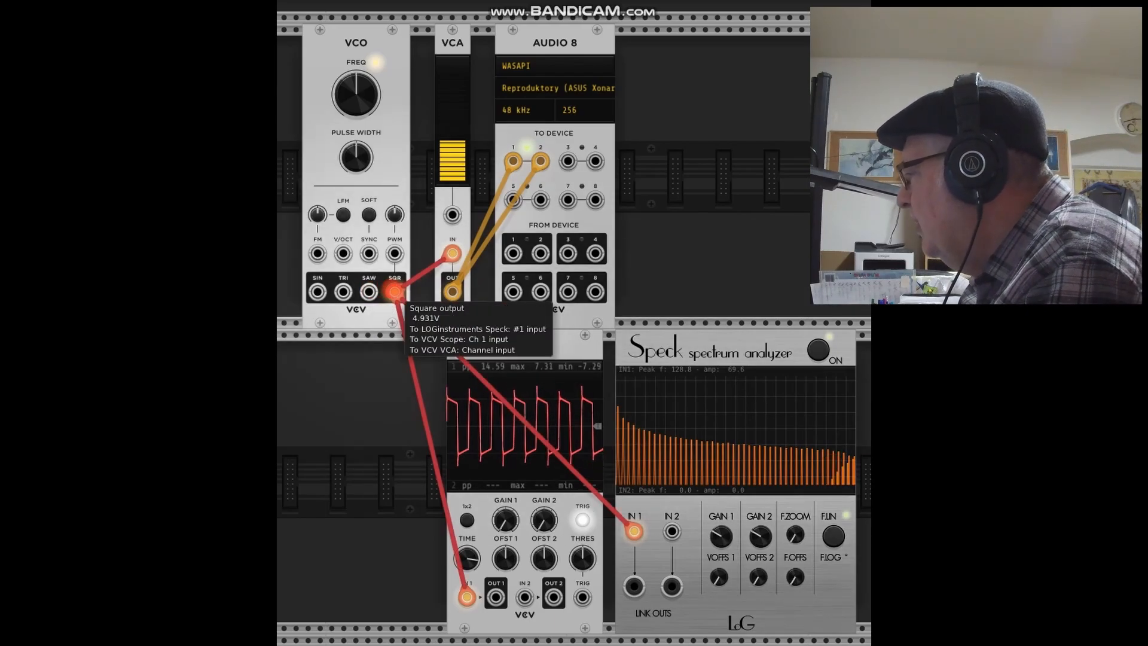
# Move the three cables from the square to the saw output, and return them to the sine output.
pyautogui.moveTo(395, 292); pyautogui.dragTo(369, 293)
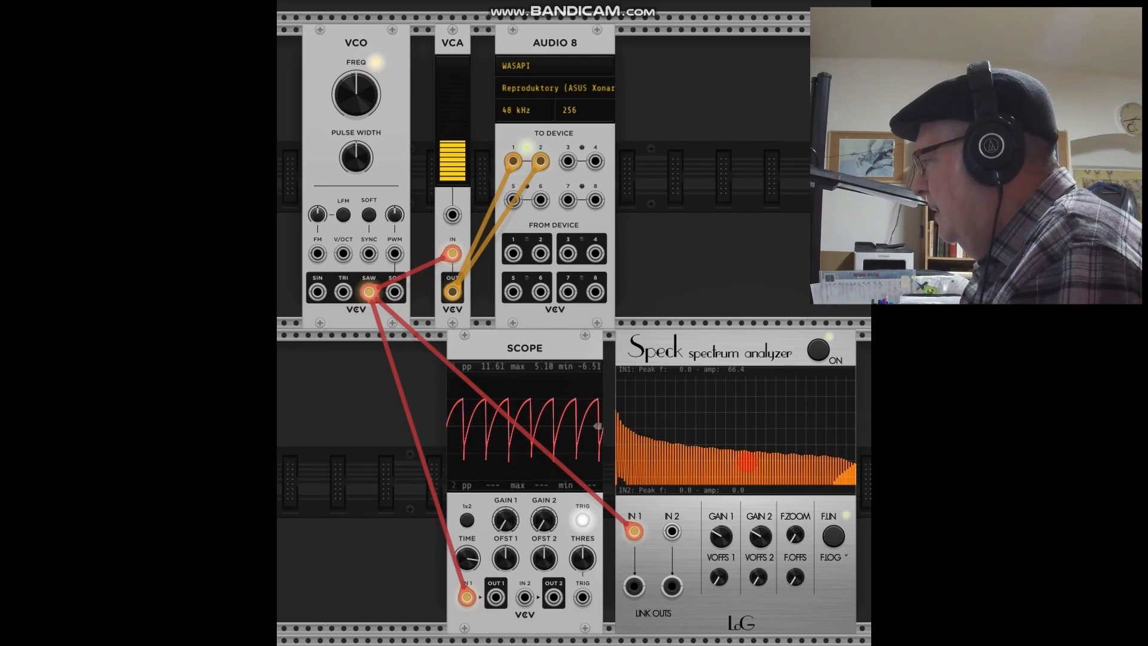
pyautogui.moveTo(369, 291)
pyautogui.moveTo(369, 292); pyautogui.dragTo(318, 292)
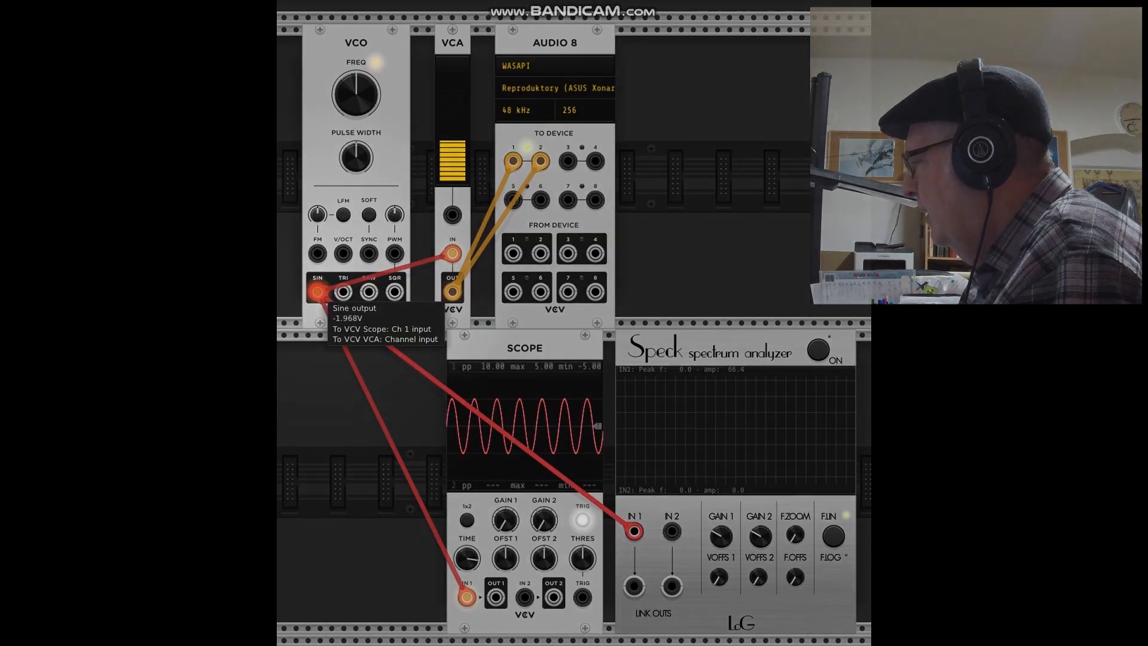